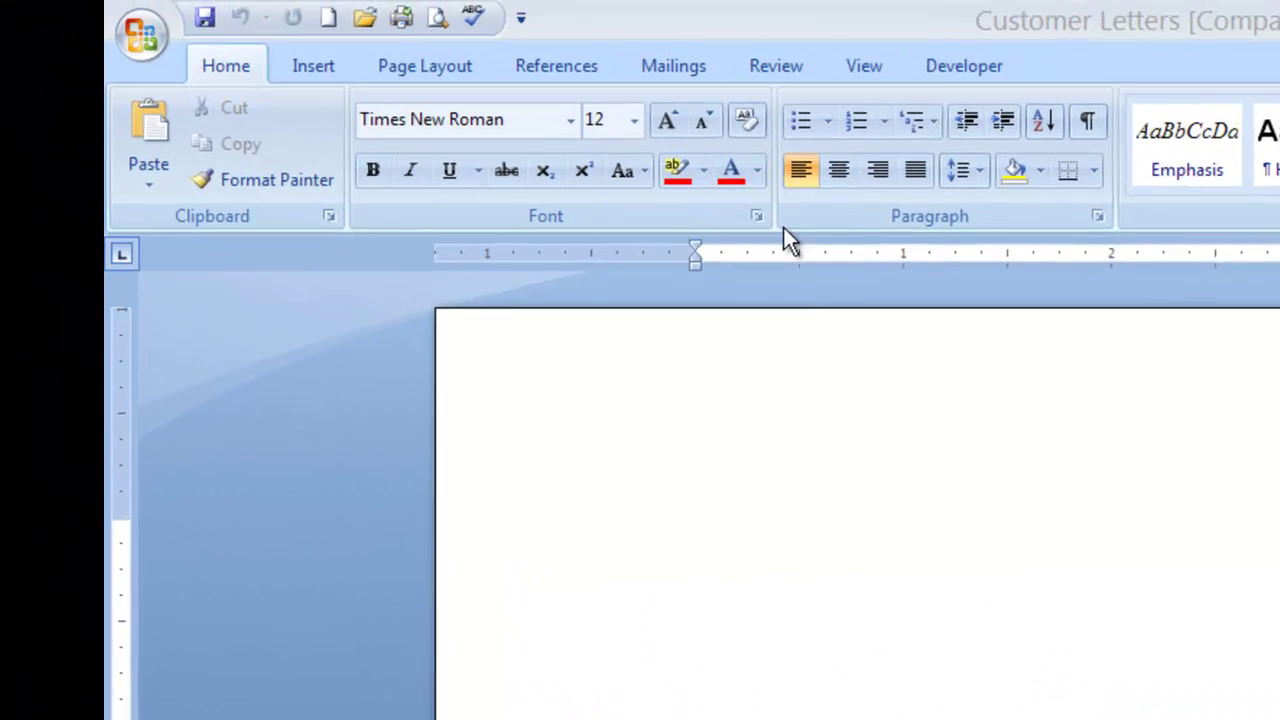
- Start the Step by Step Mail Merge Wizard for the letter and advance to the recipient selection stage
click(689, 68)
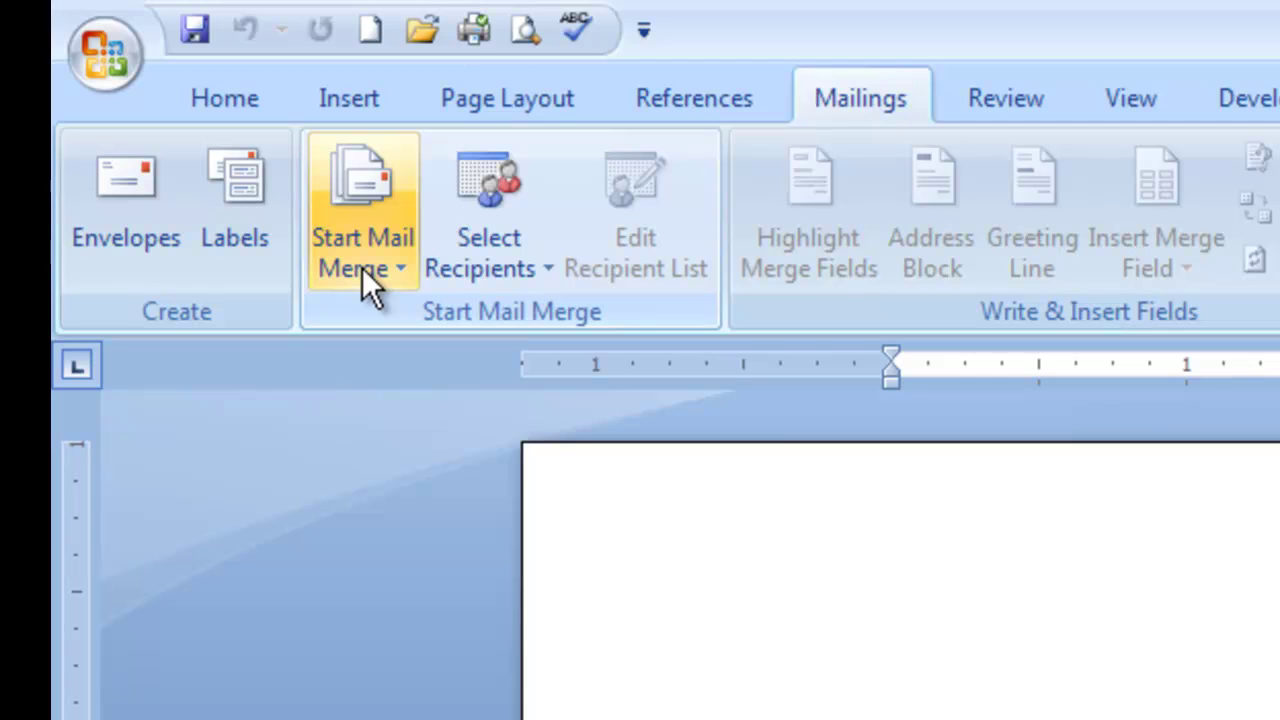
click(362, 267)
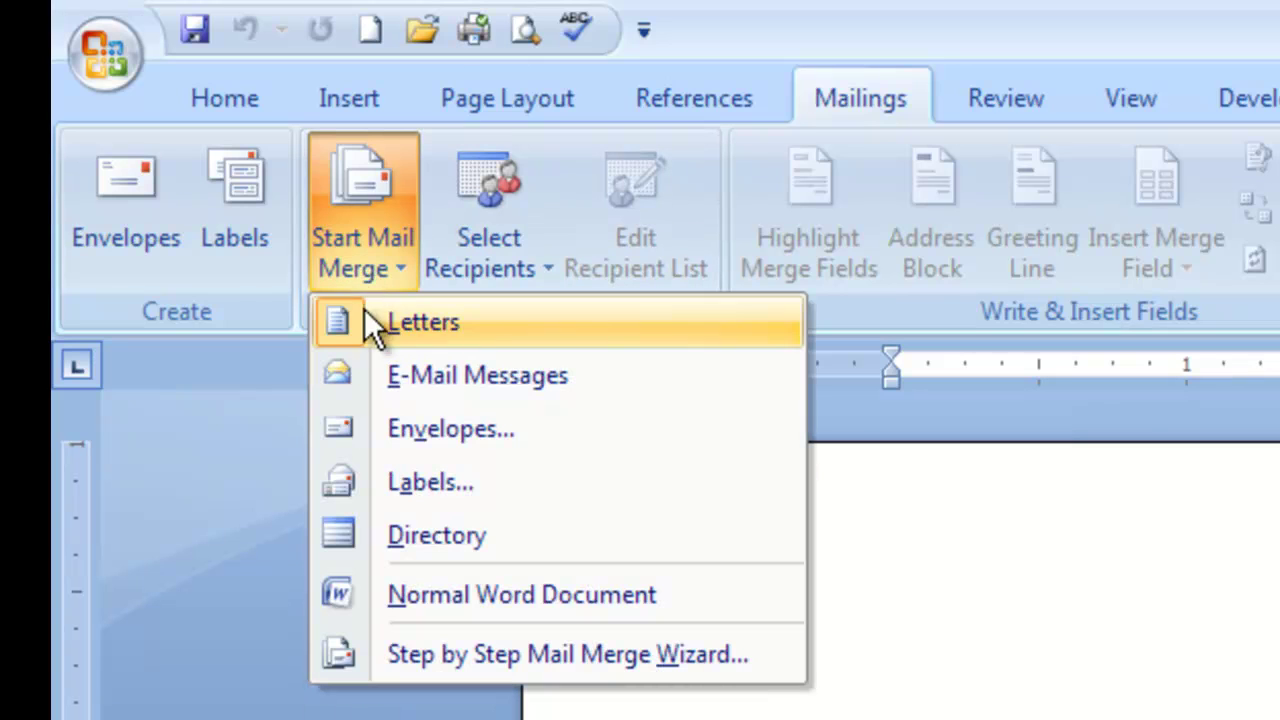
click(440, 651)
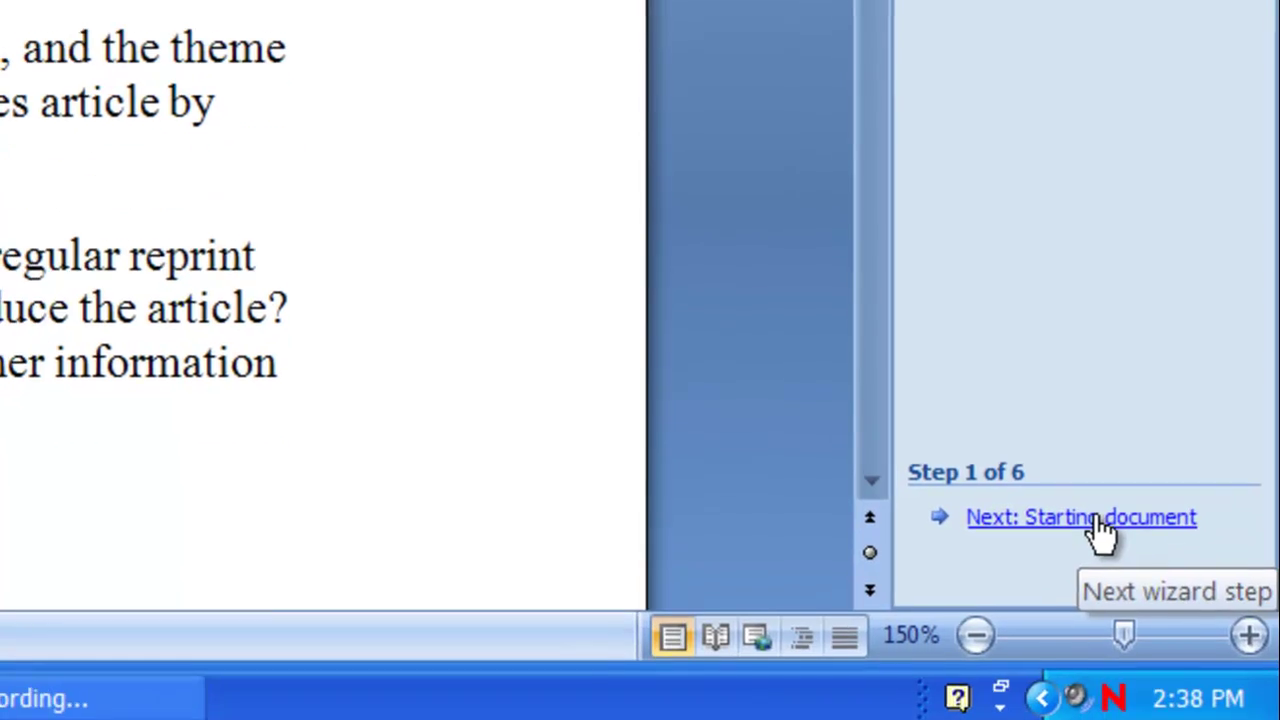
click(1098, 516)
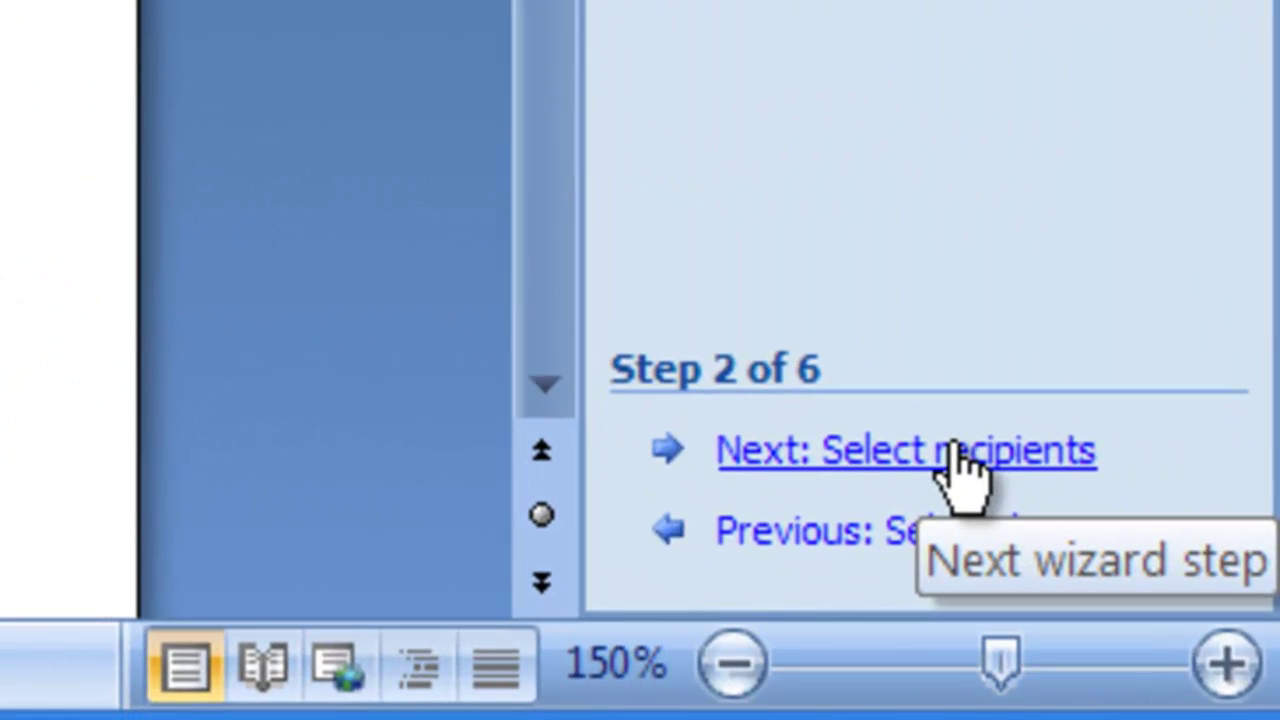
click(958, 452)
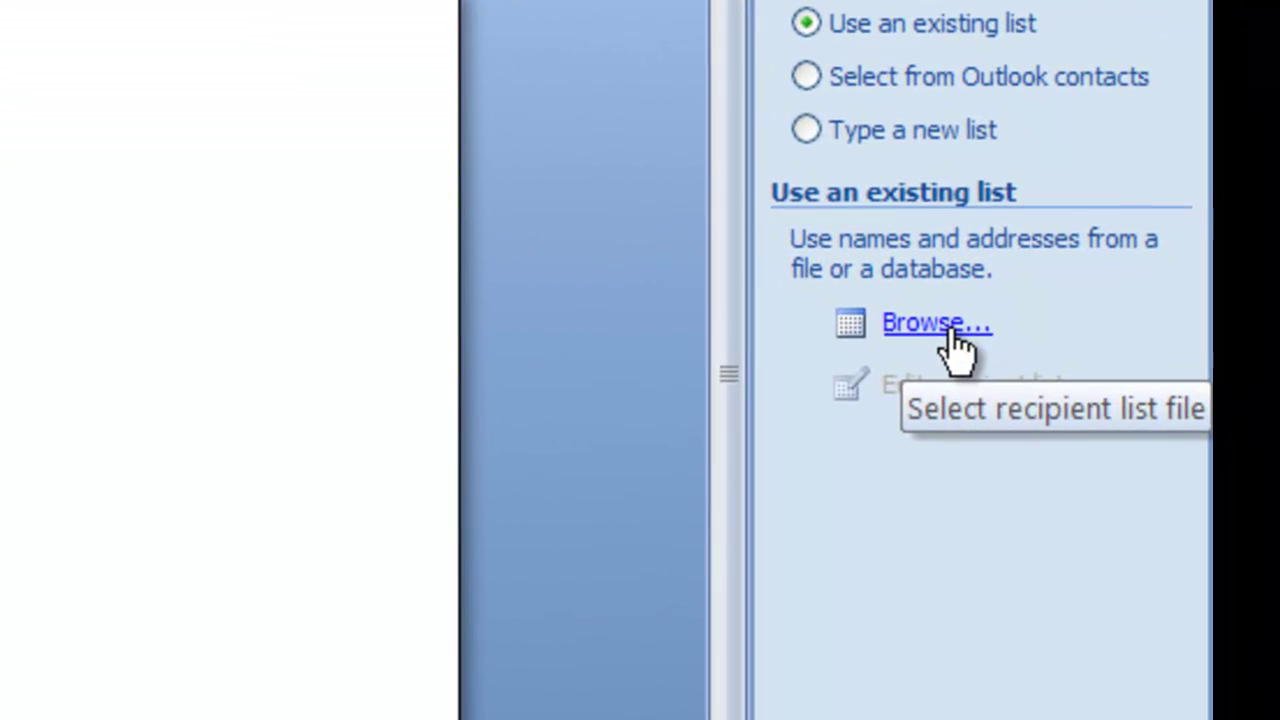
- Open the Contacts file from the Desktop's Word 2007 Advanced folder, subfolder Unit_01, as the existing recipient list
click(948, 335)
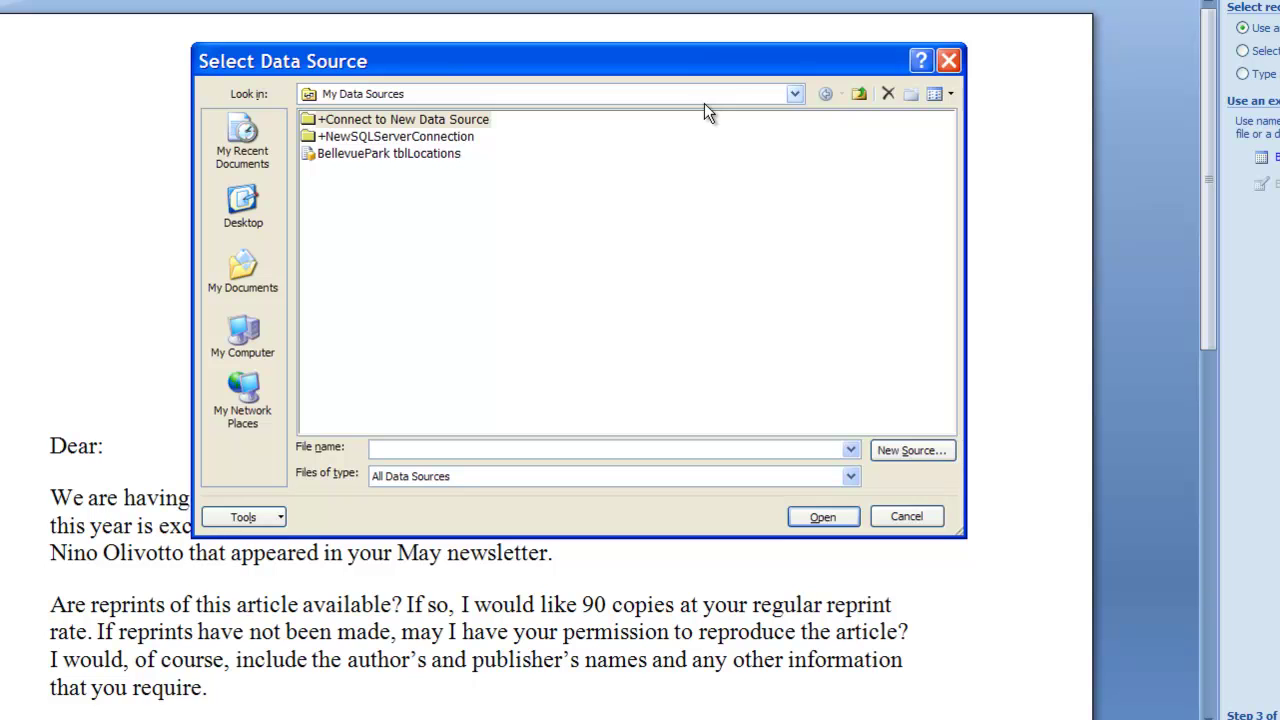
click(794, 93)
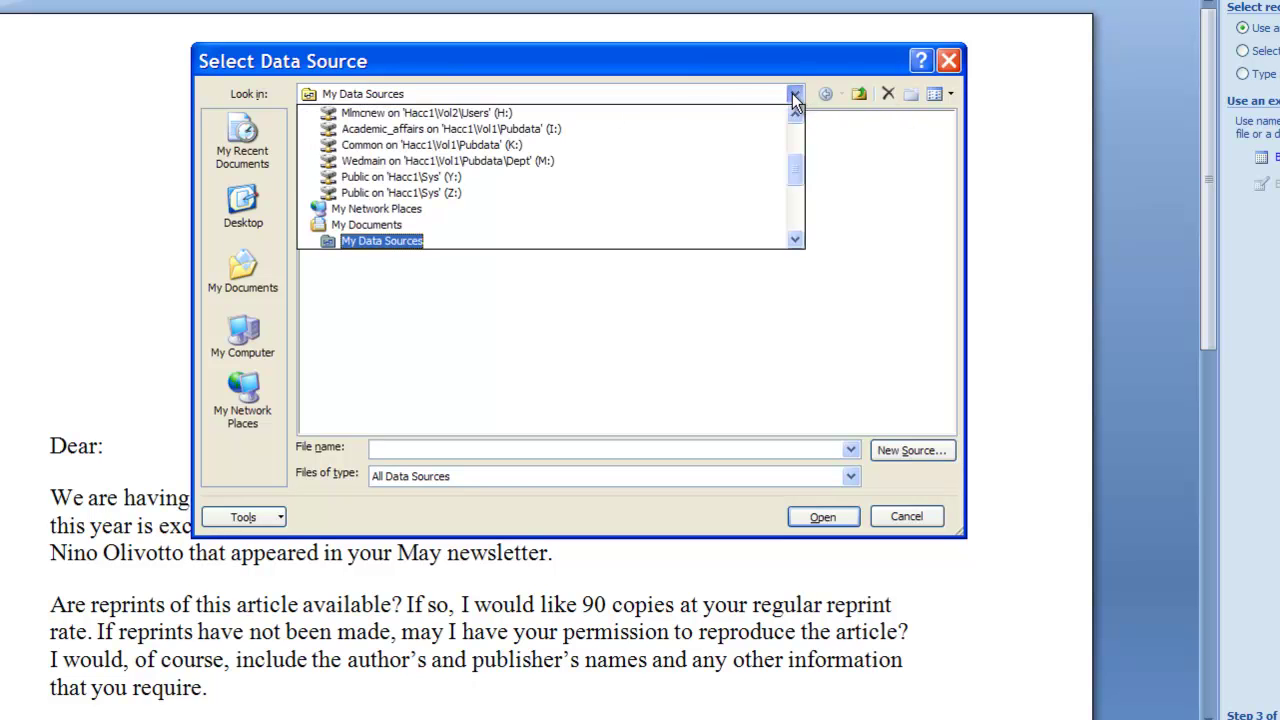
scroll(798, 165, up, 3)
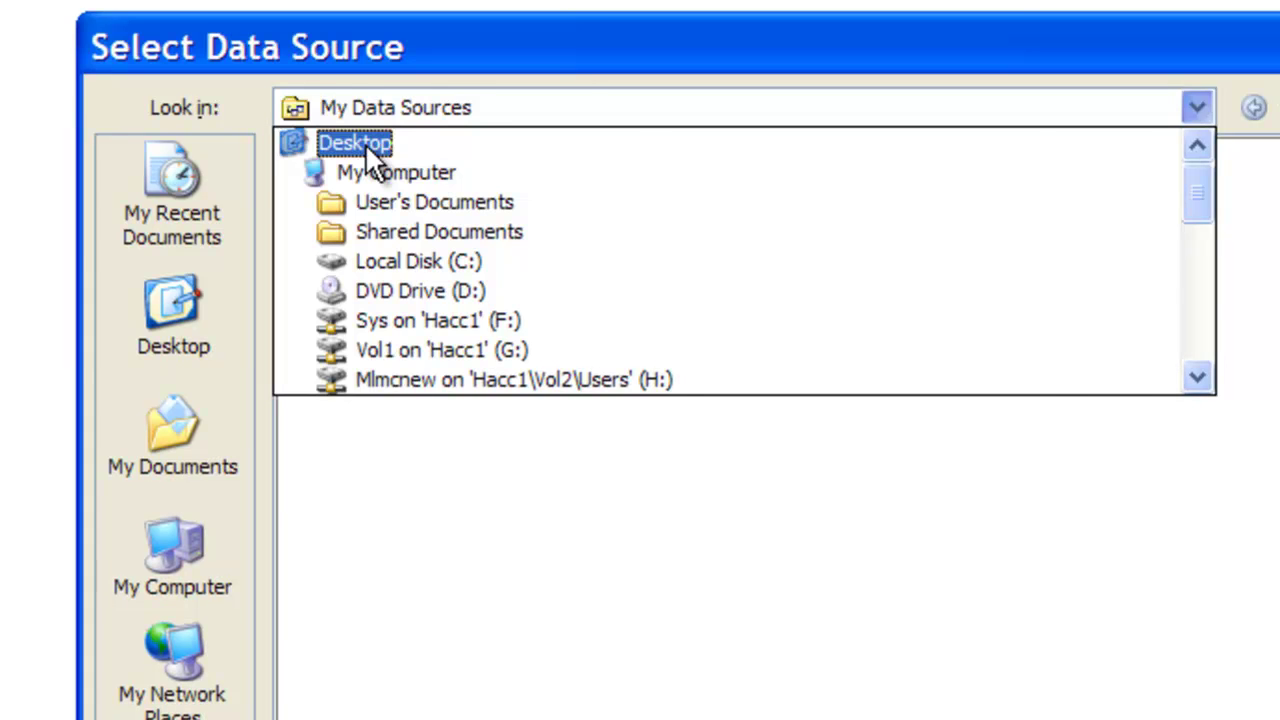
click(365, 143)
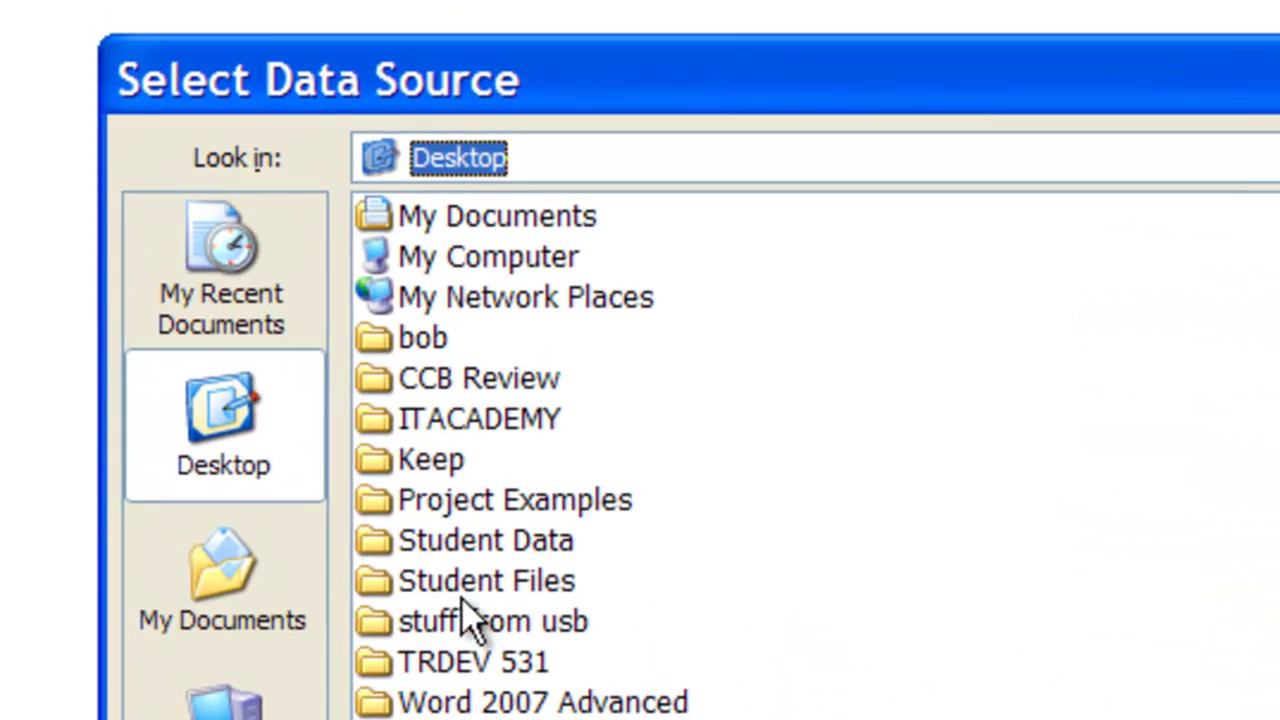
click(406, 500)
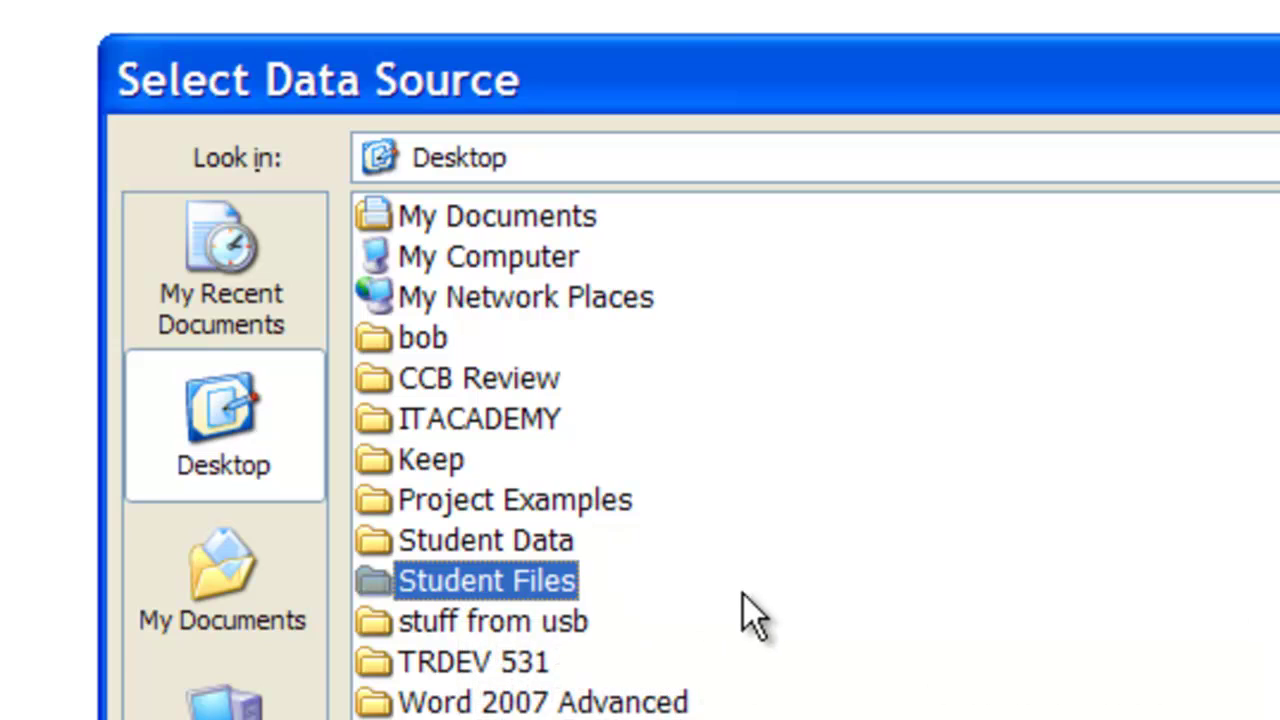
double_click(509, 698)
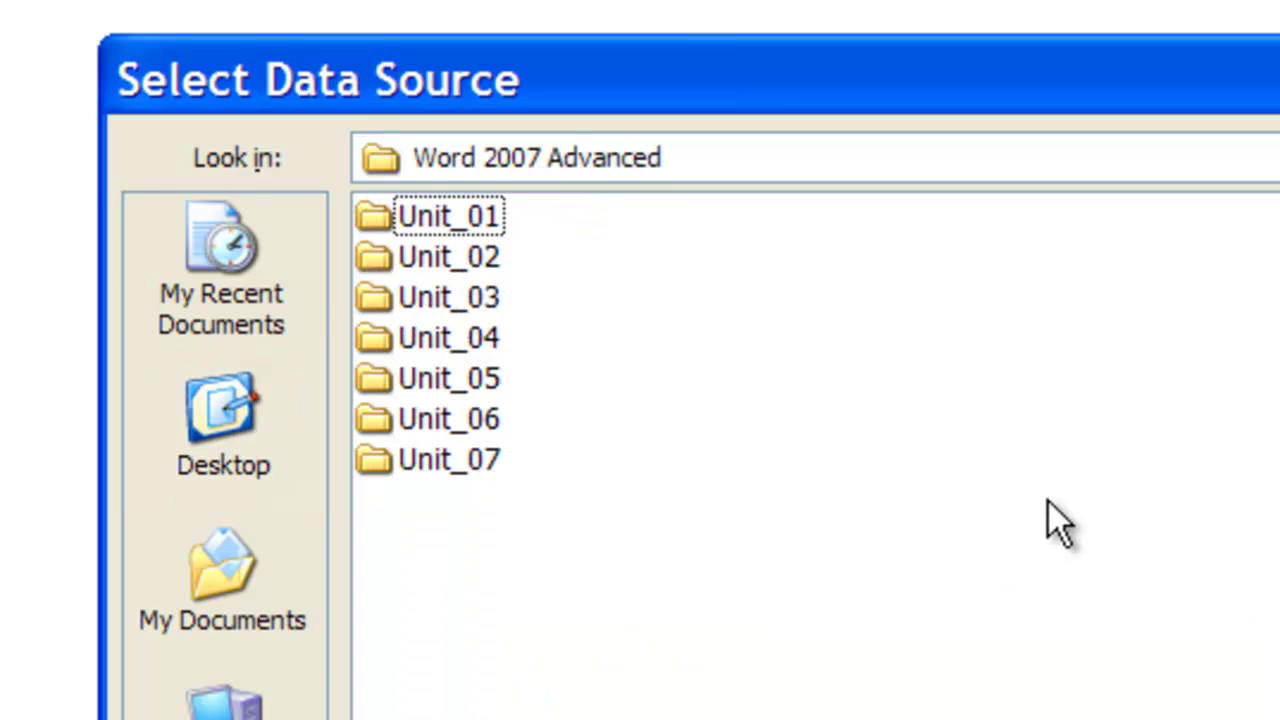
double_click(416, 228)
click(414, 226)
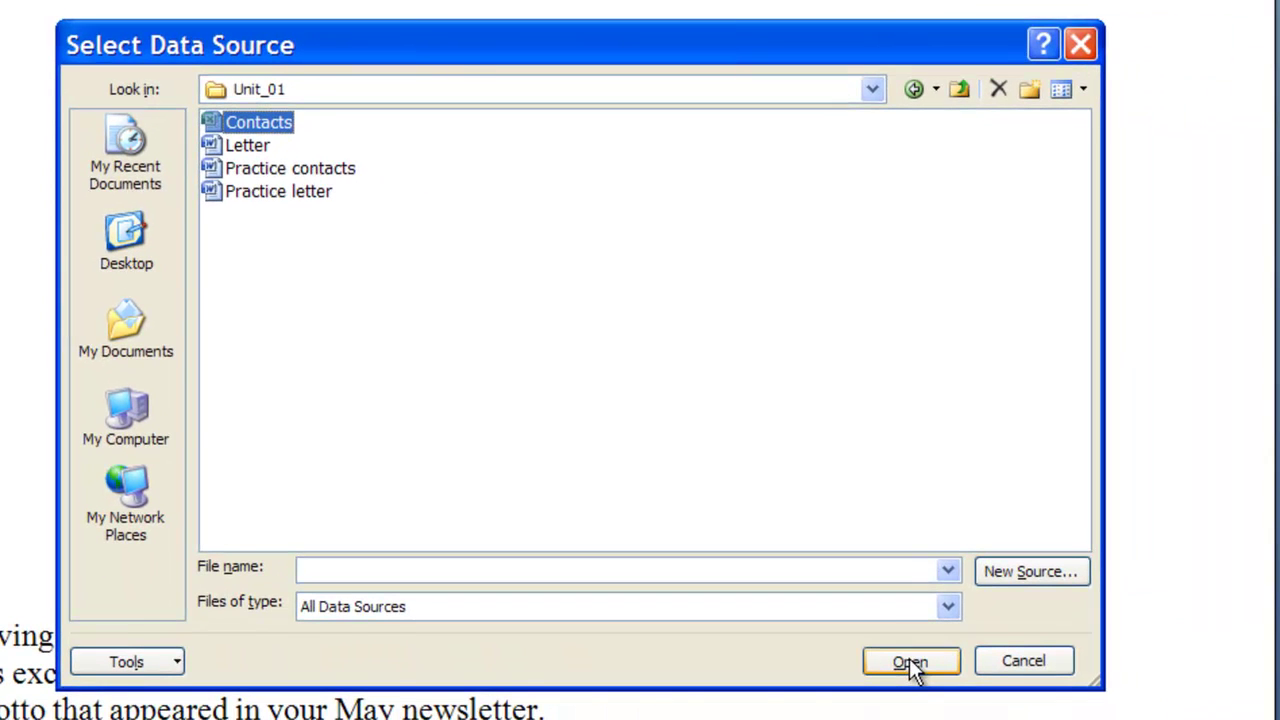
click(909, 662)
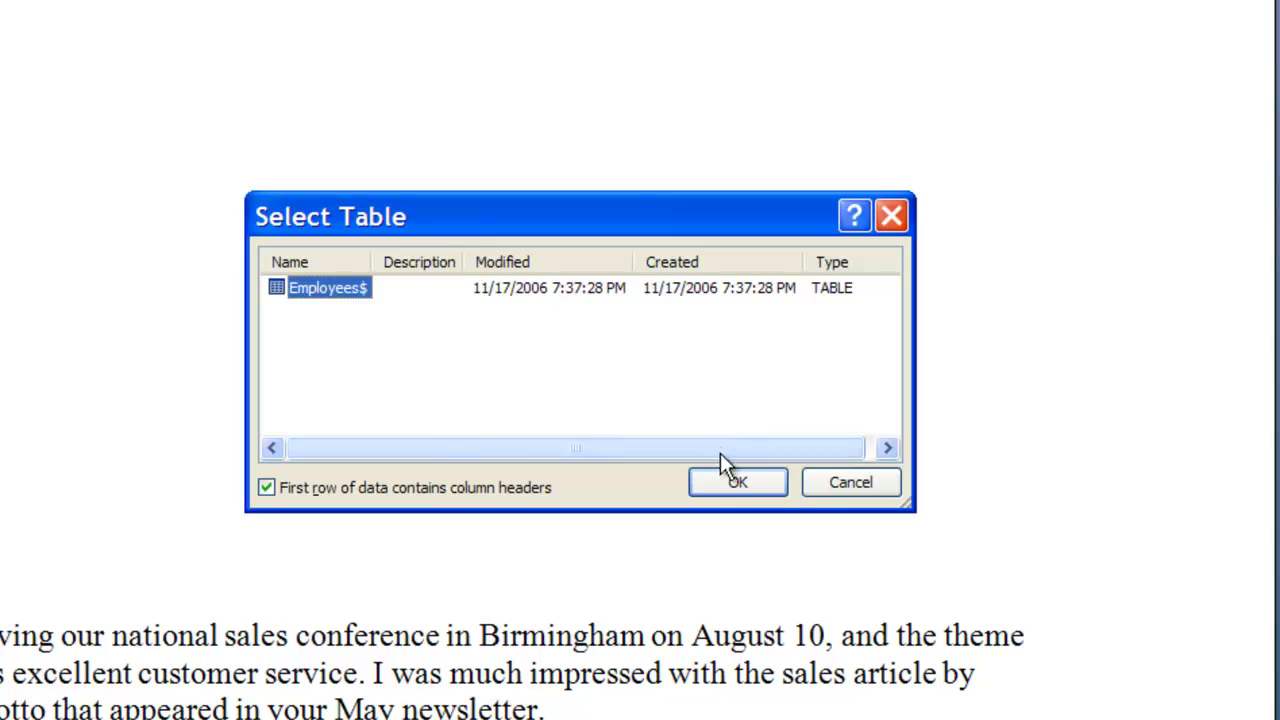
- Use the Employees$ table with all its recipients and advance the wizard to writing the letter
click(730, 483)
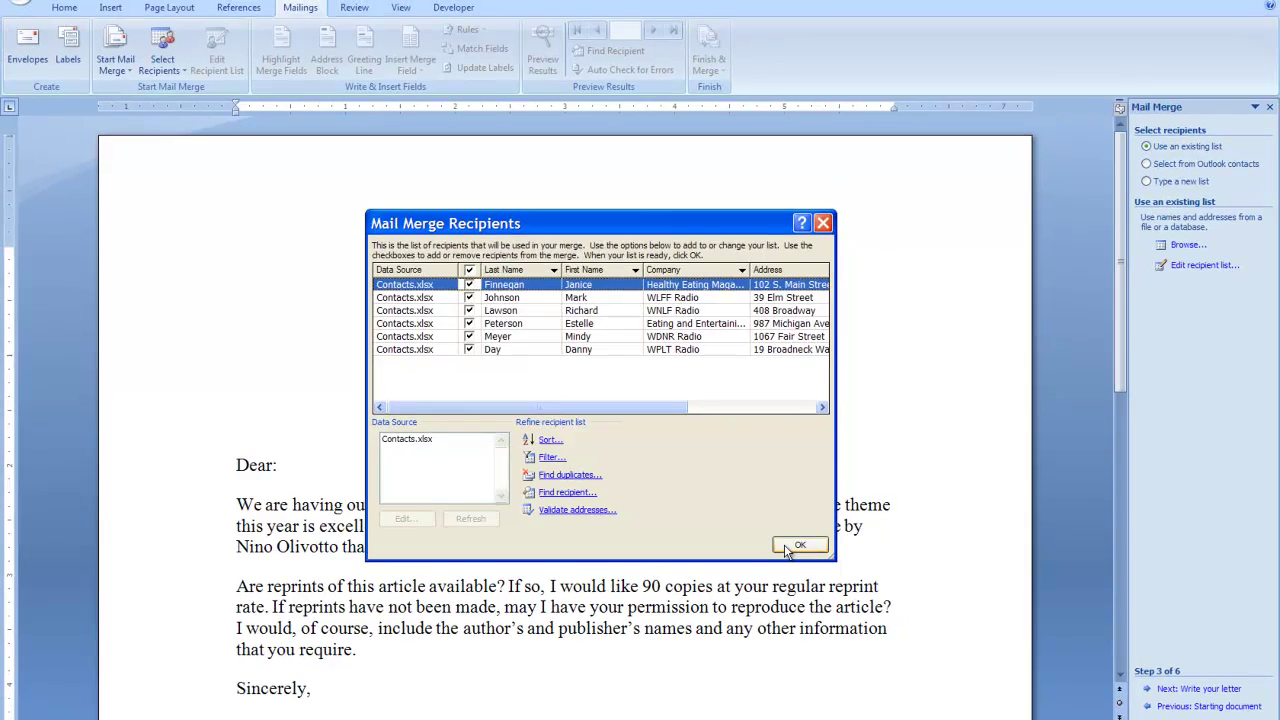
click(880, 569)
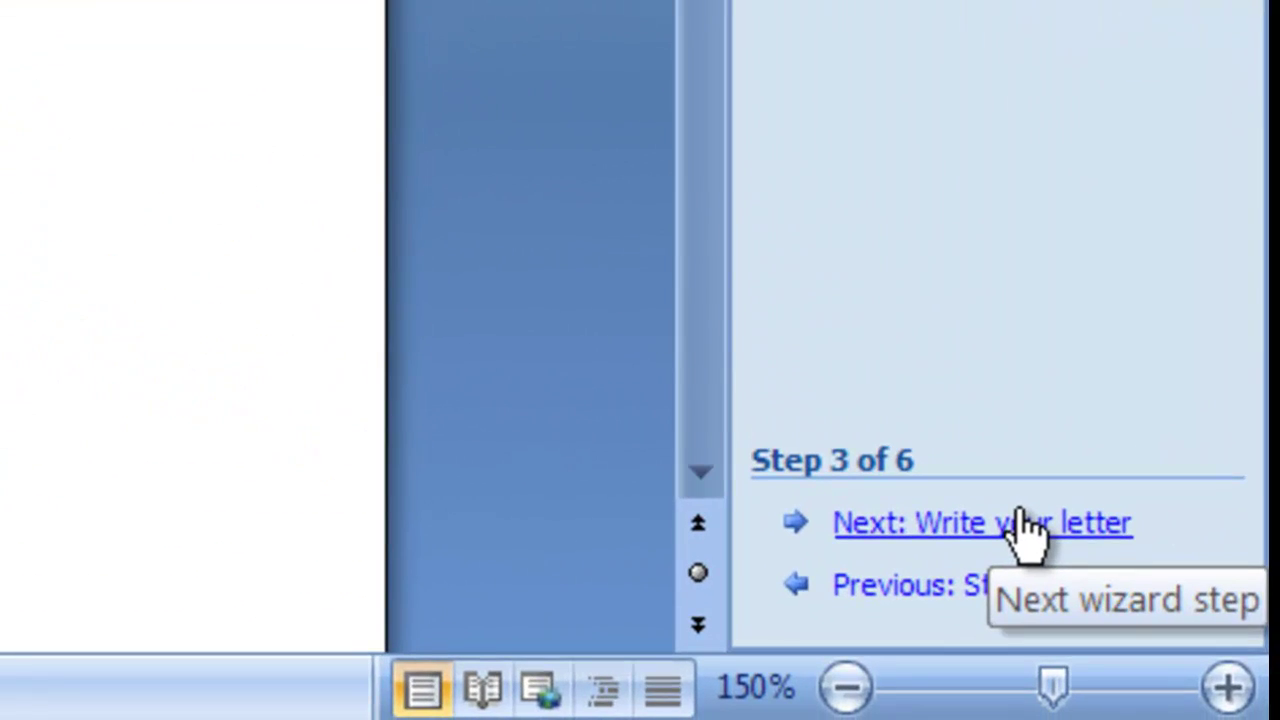
click(1025, 530)
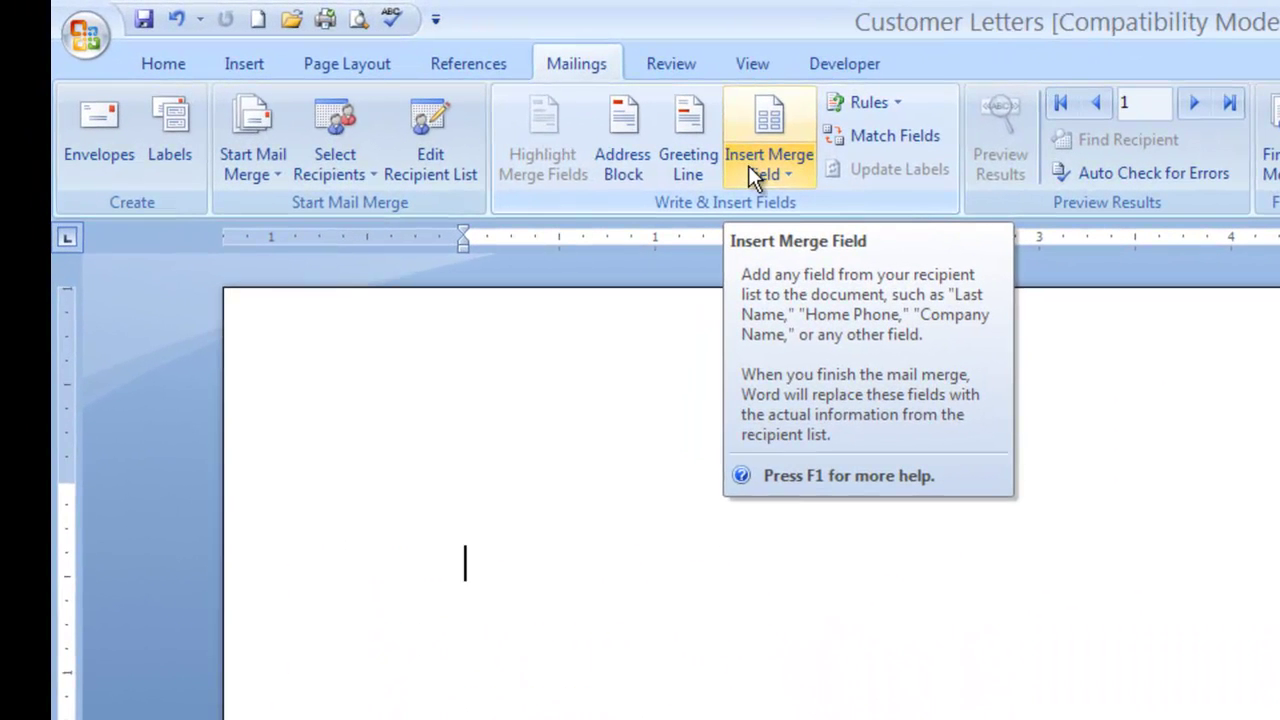
- Insert the First_Name and Last_Name merge fields, separated by a space, above the greeting and start a new paragraph
click(748, 165)
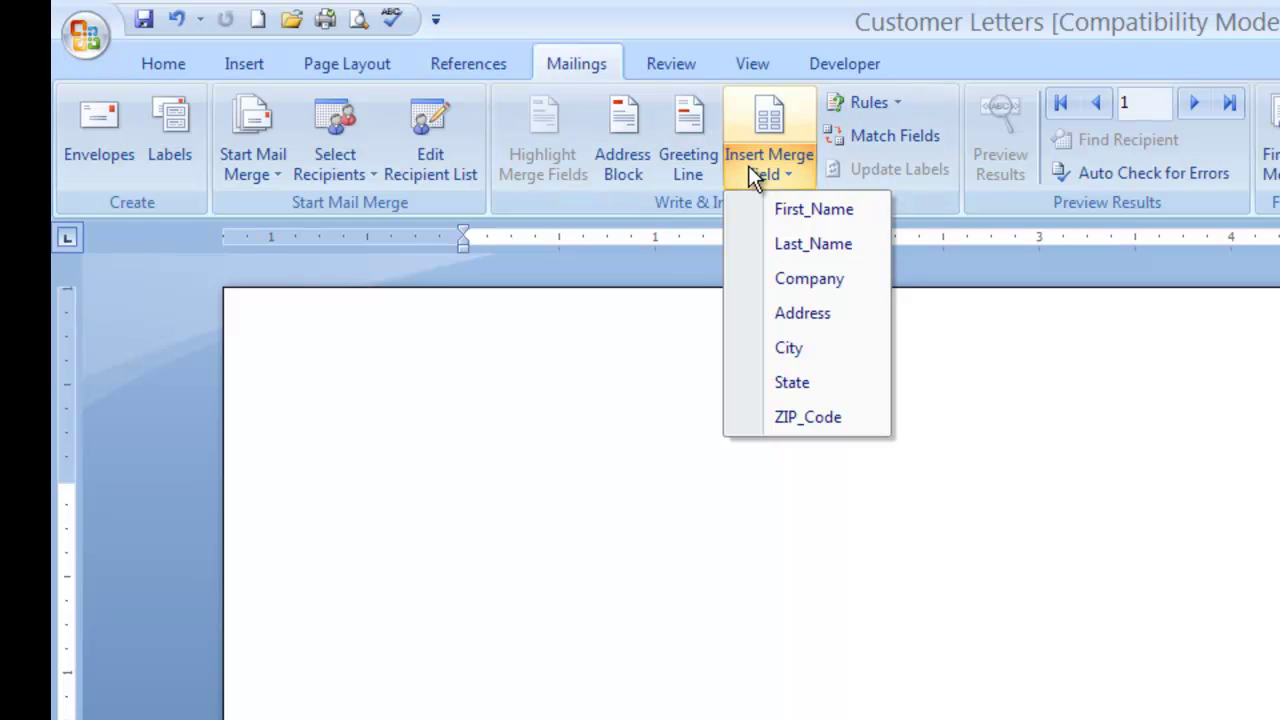
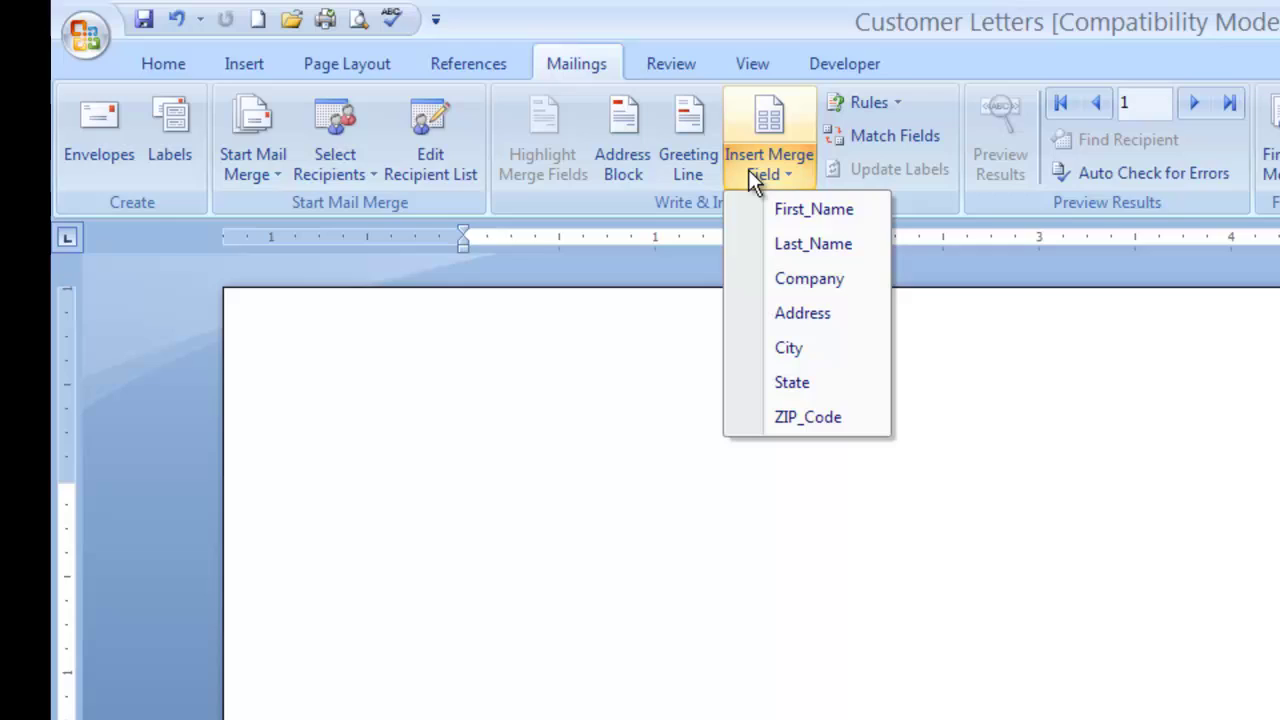
click(800, 209)
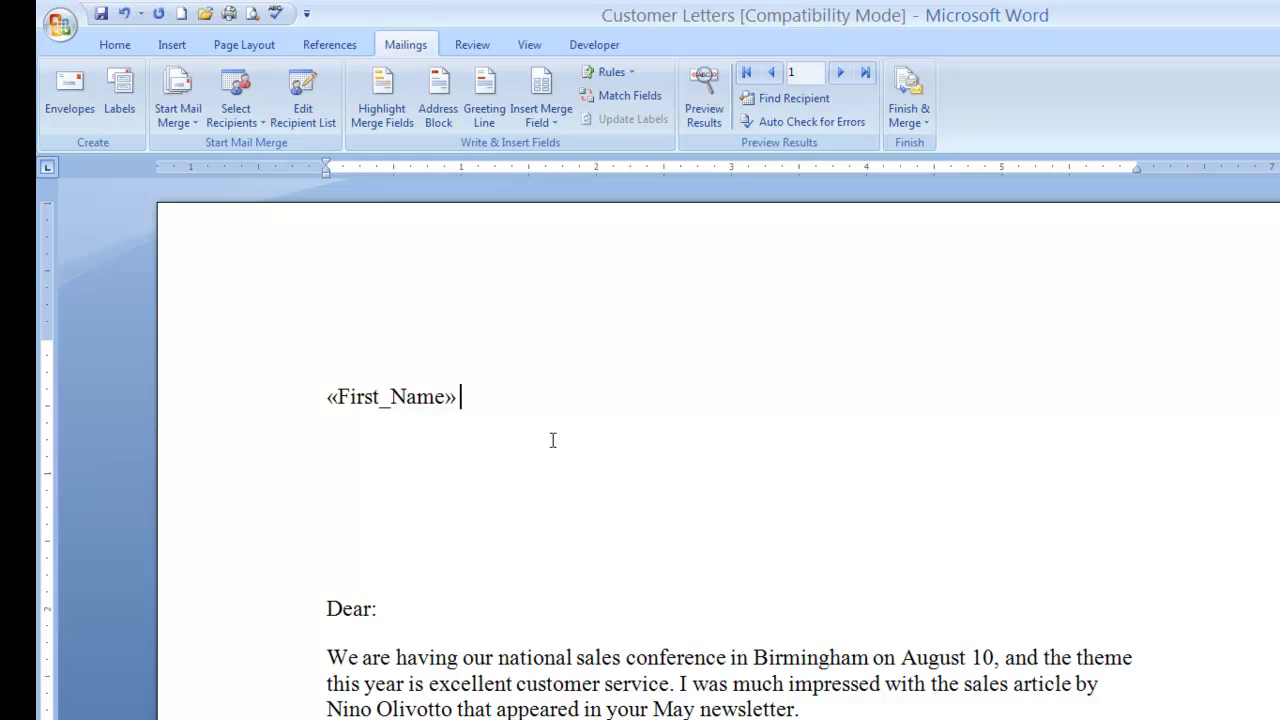
click(535, 124)
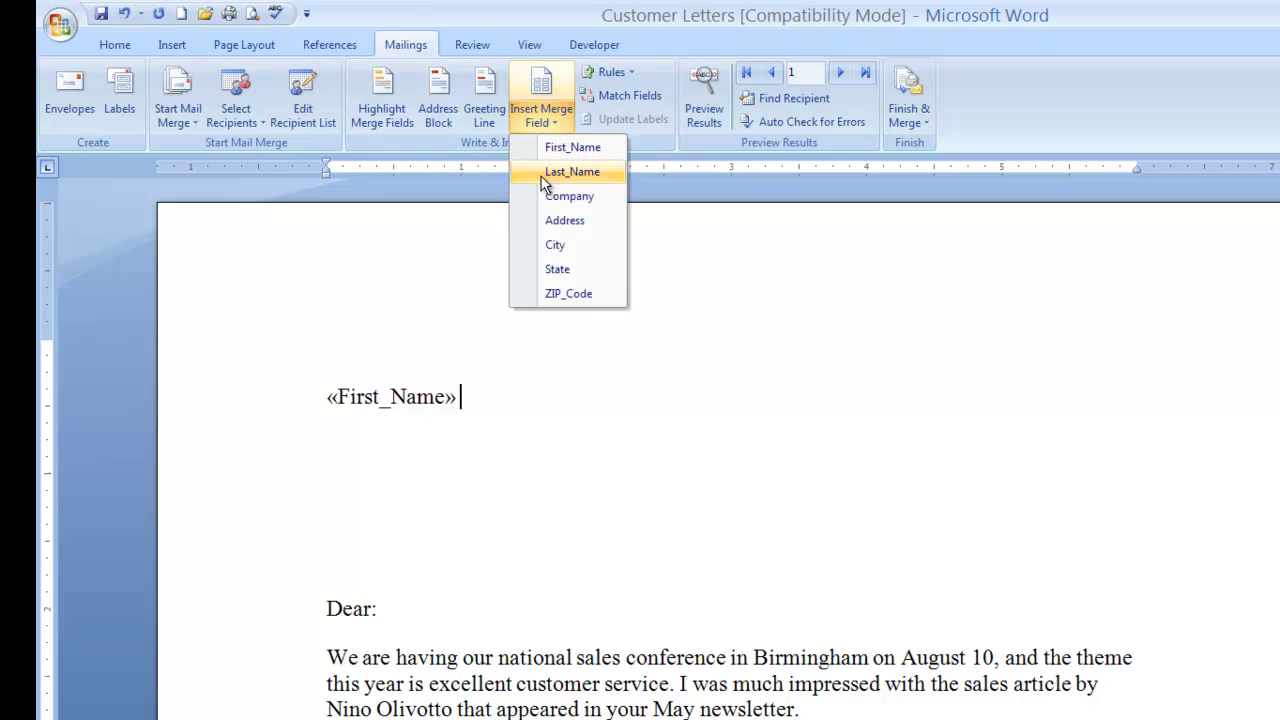
click(549, 171)
key(Return)
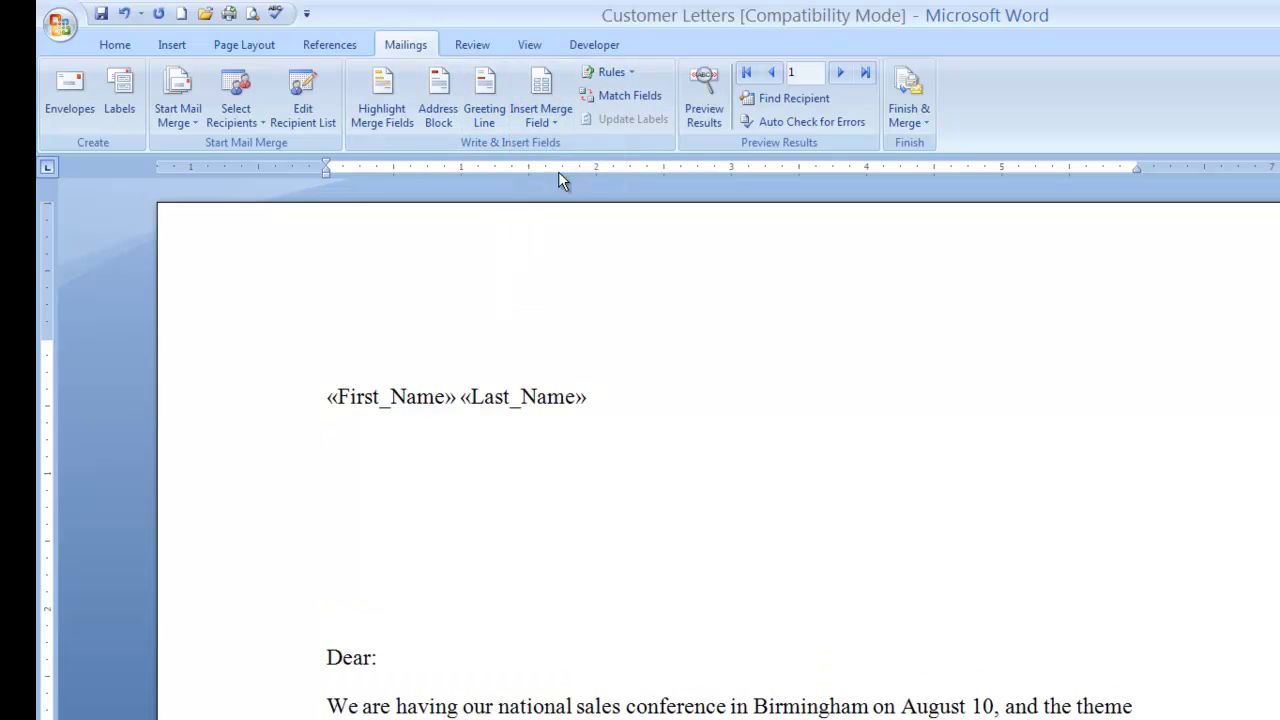
- Add the Company and Address merge fields on separate lines below the name, each followed by a line break
click(561, 122)
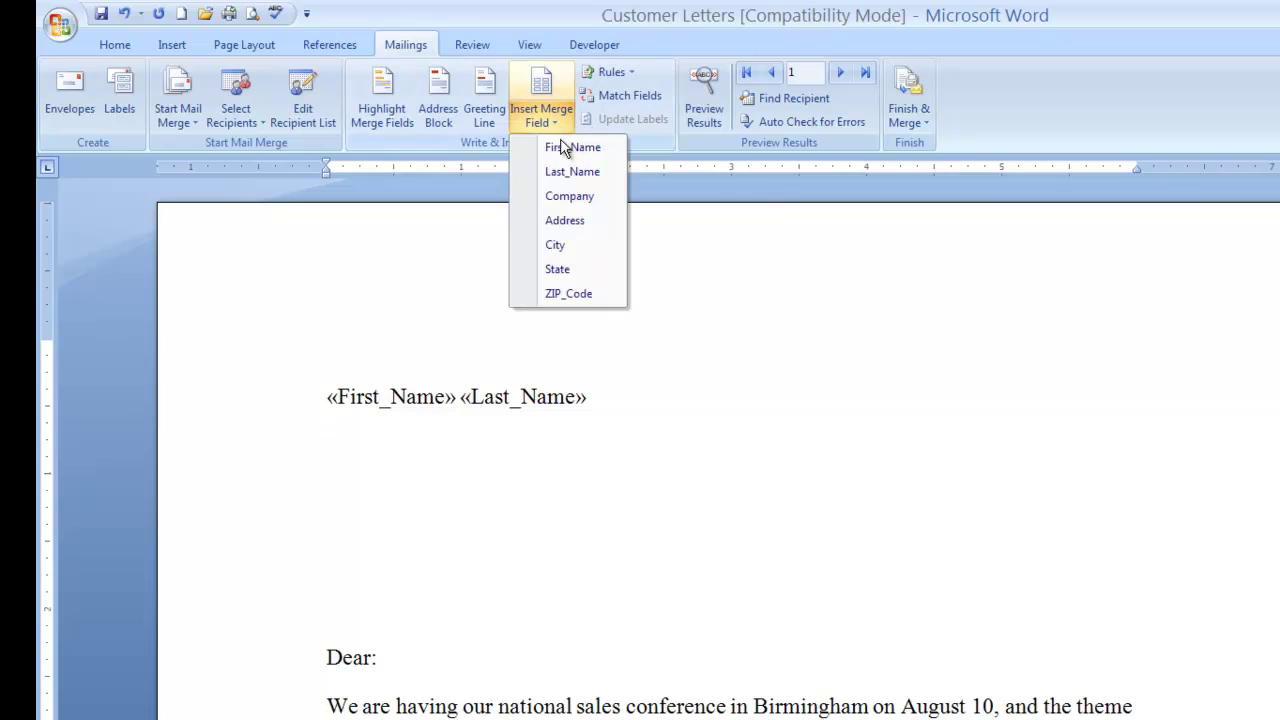
click(566, 196)
key(shift+Return)
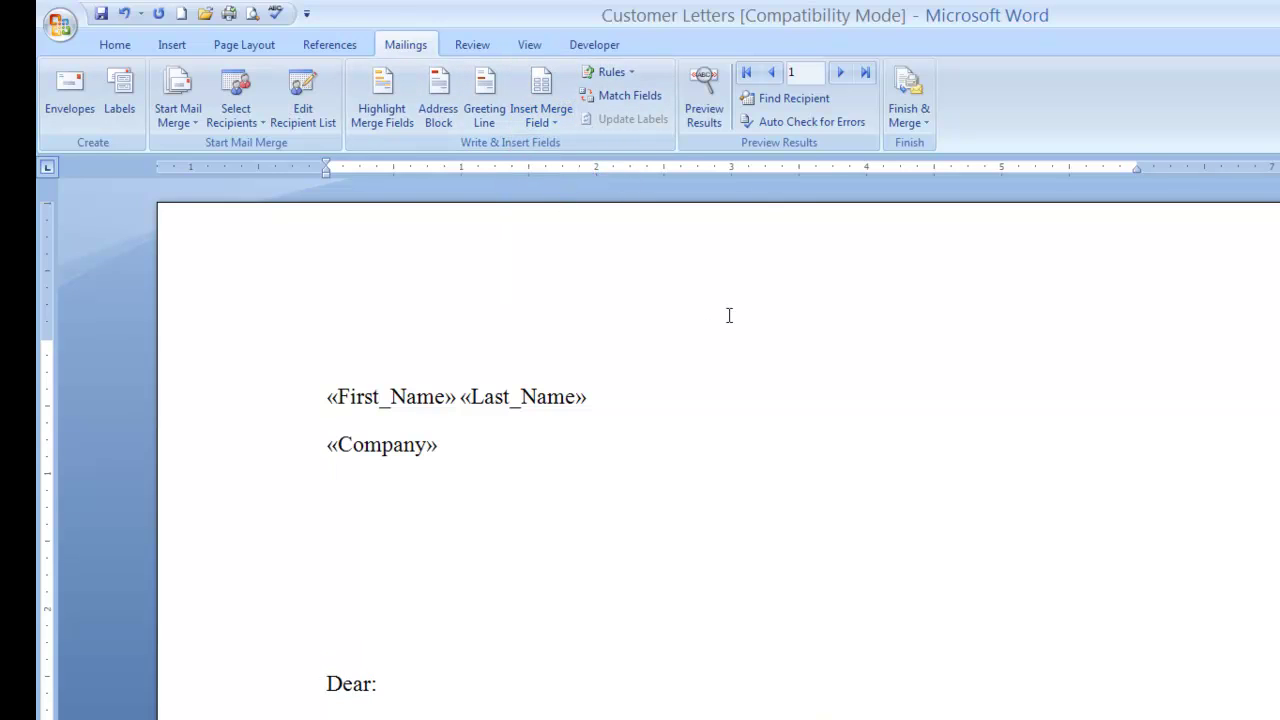
click(551, 122)
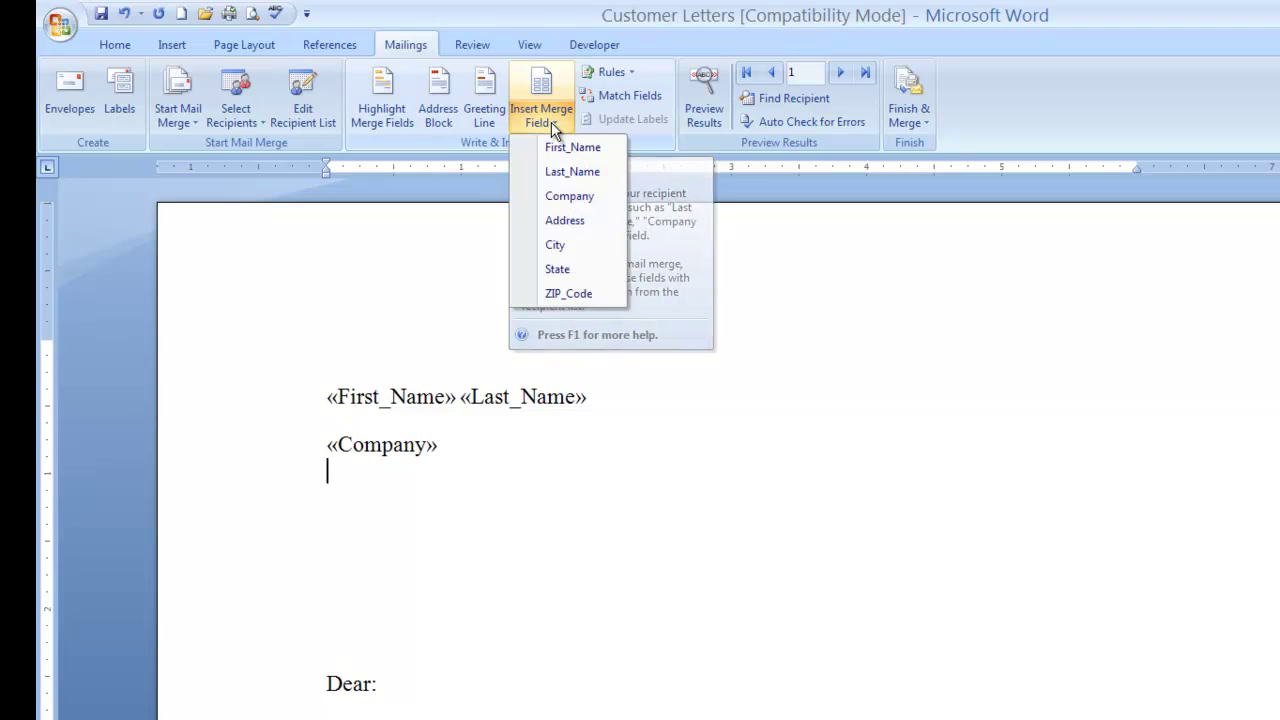
click(551, 219)
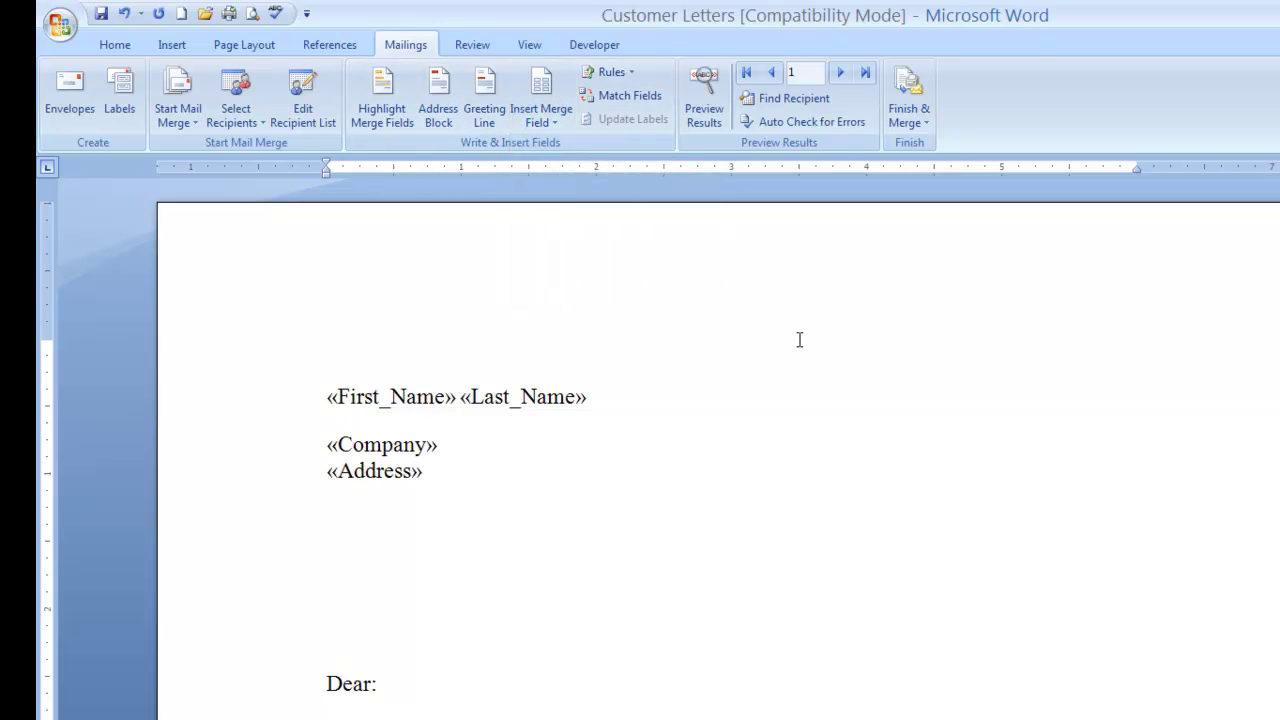
key(shift+Return)
- Insert the City, State and ZIP_Code merge fields on the line below the address, with a comma after City
click(520, 124)
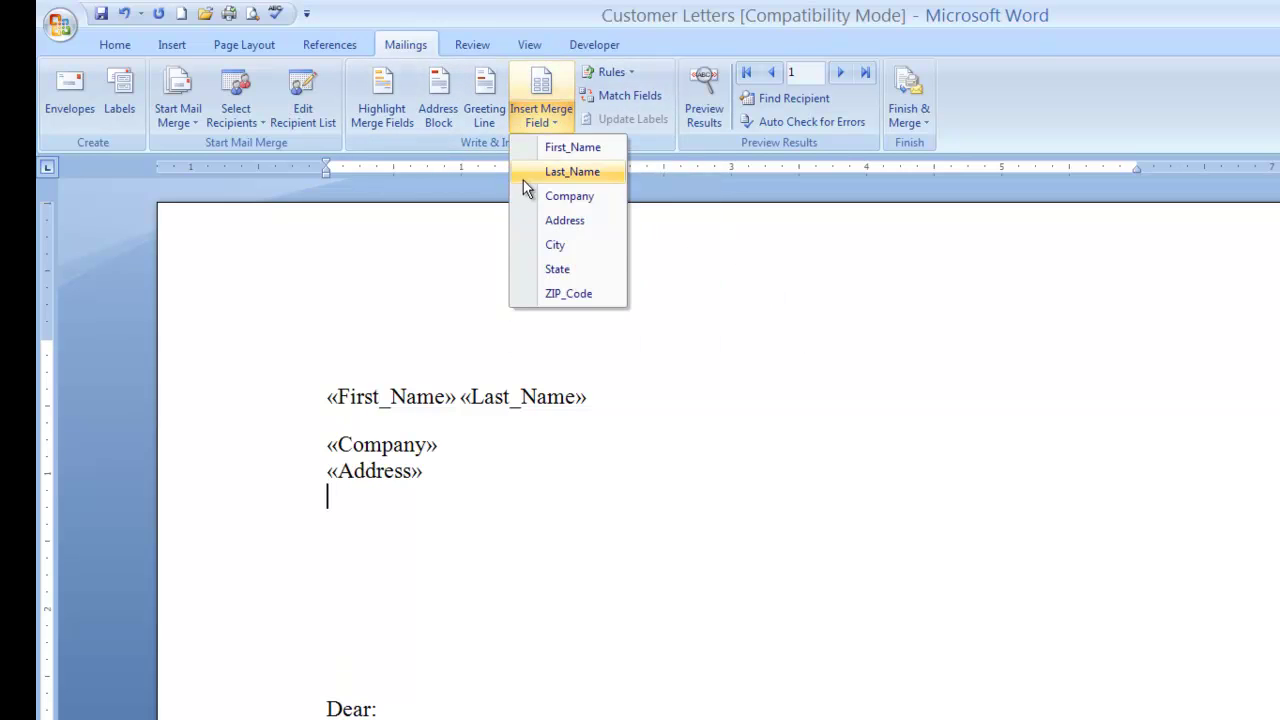
click(523, 242)
text(,)
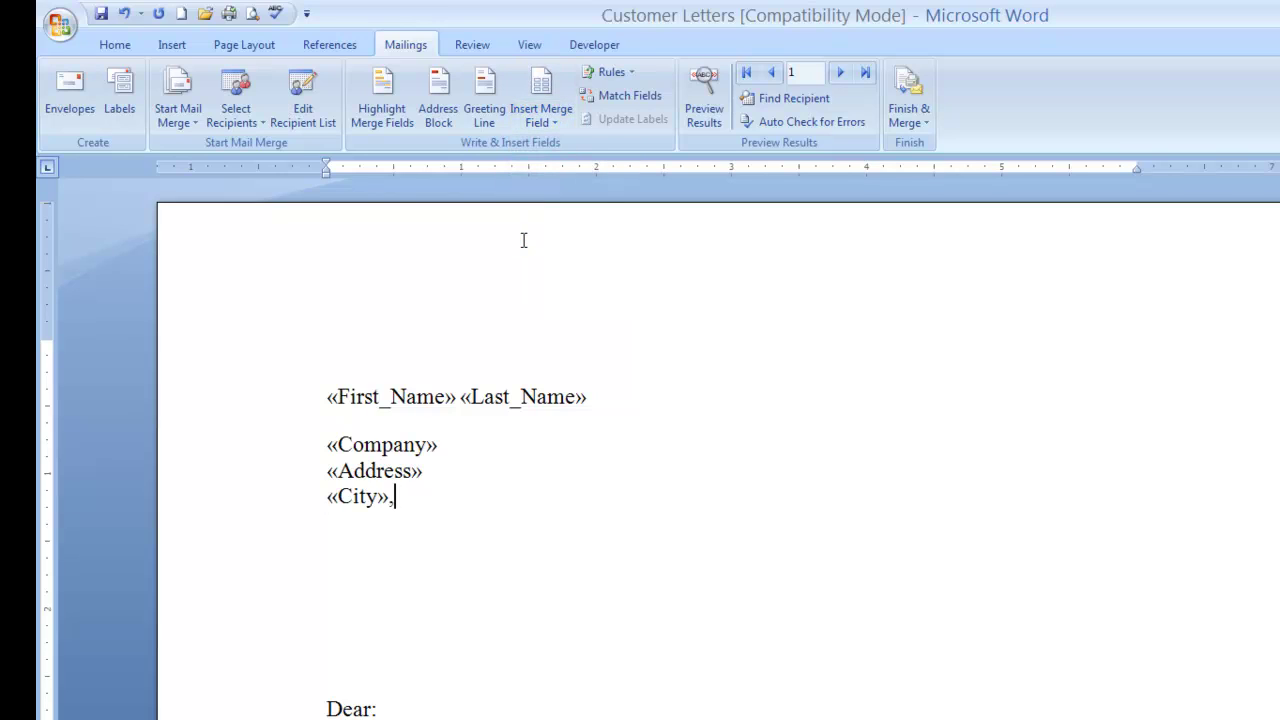
click(534, 112)
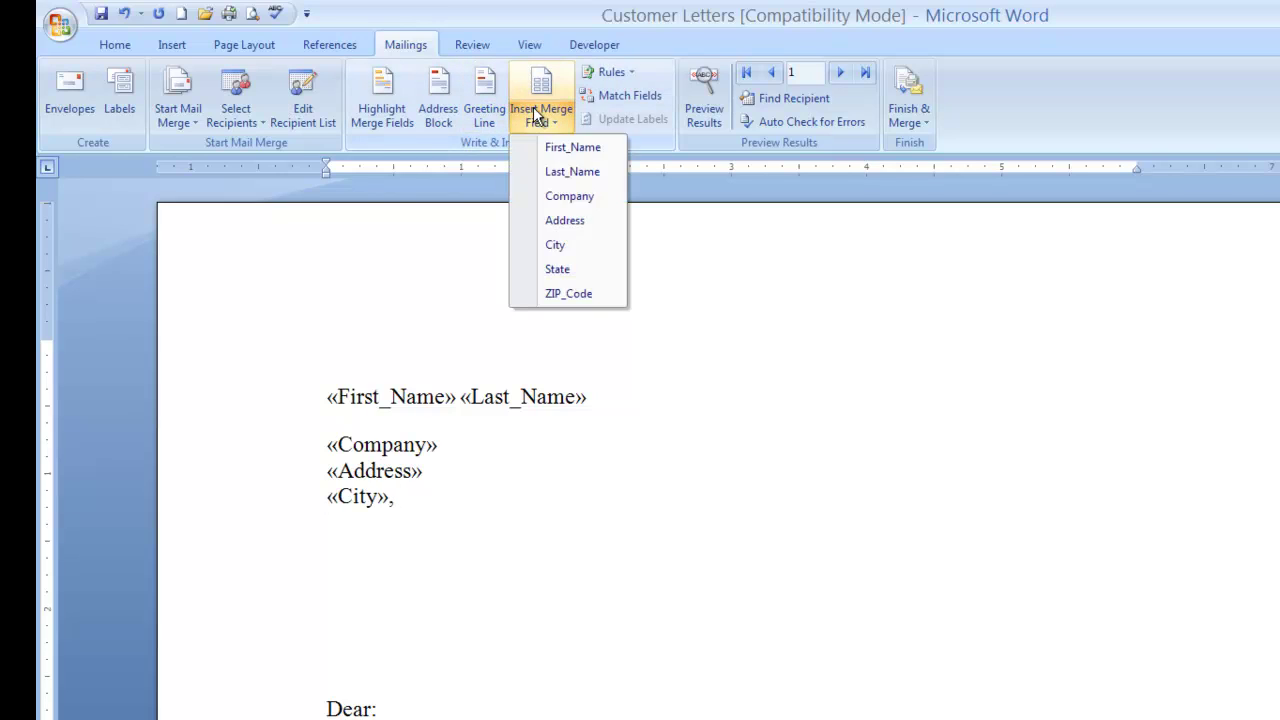
click(557, 270)
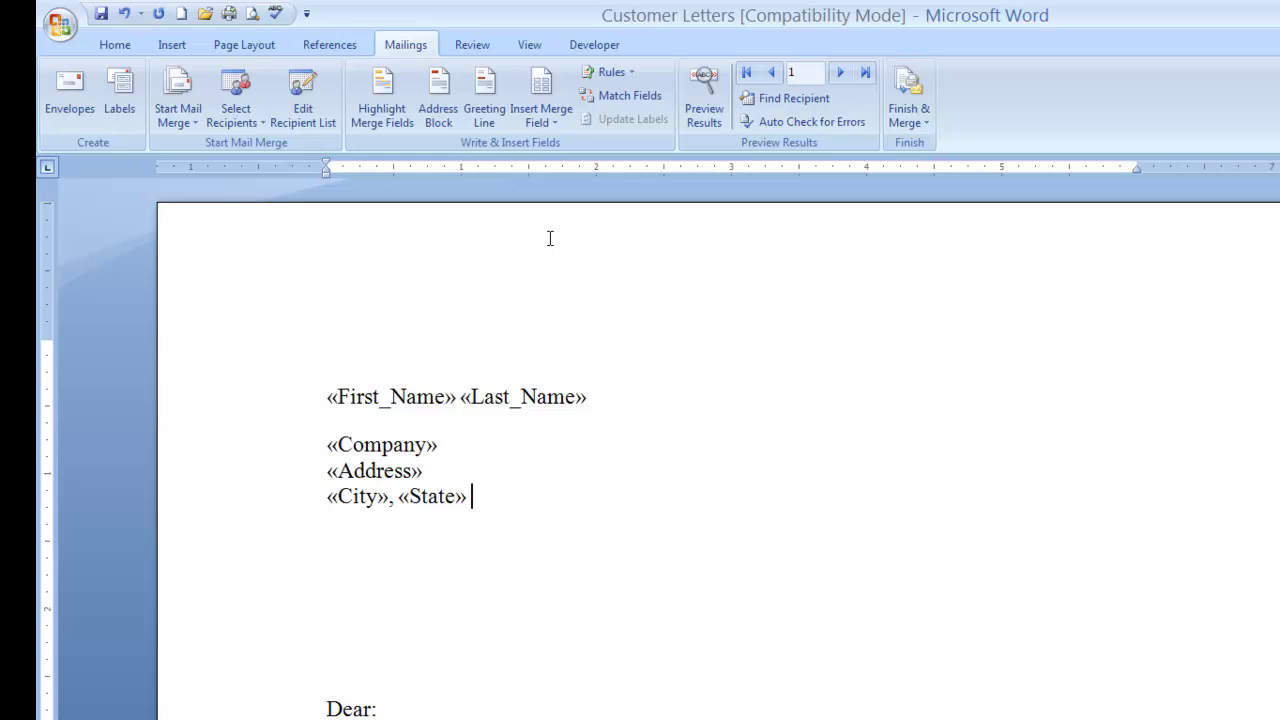
click(541, 122)
click(577, 301)
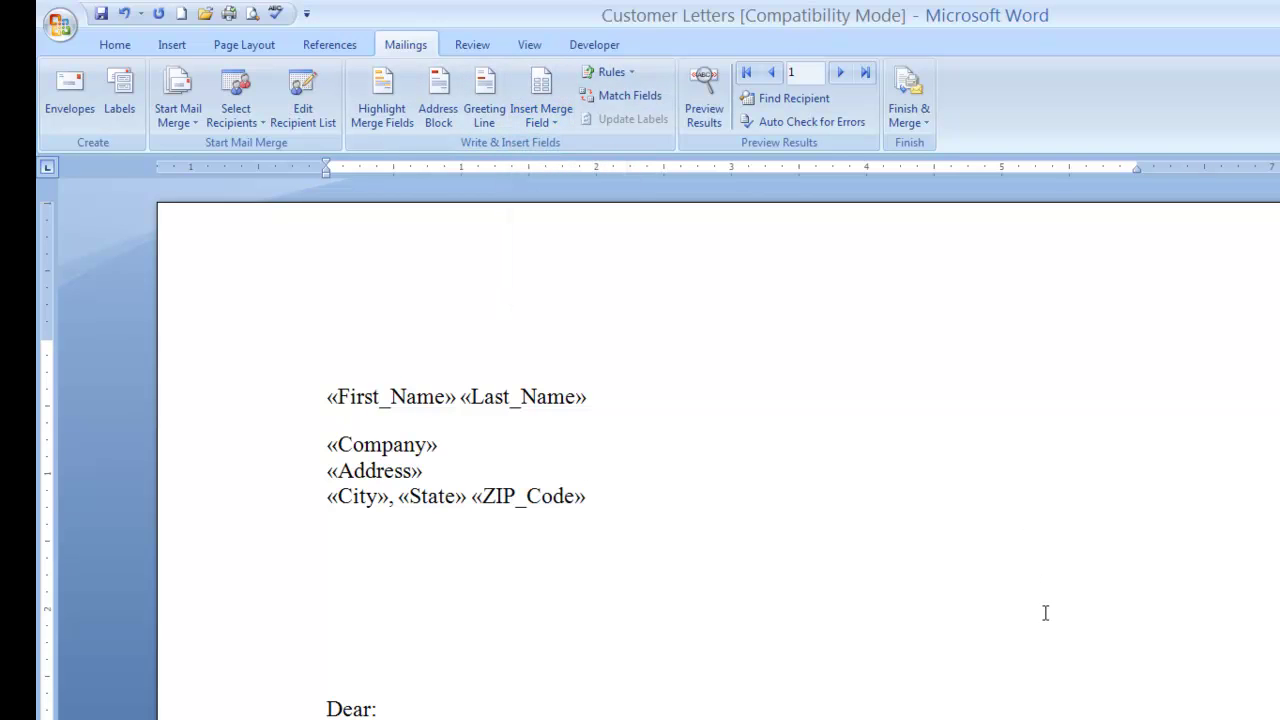
- Delete the extra blank lines between the address fields and the "Dear:" greeting
scroll(1045, 613, down, 2)
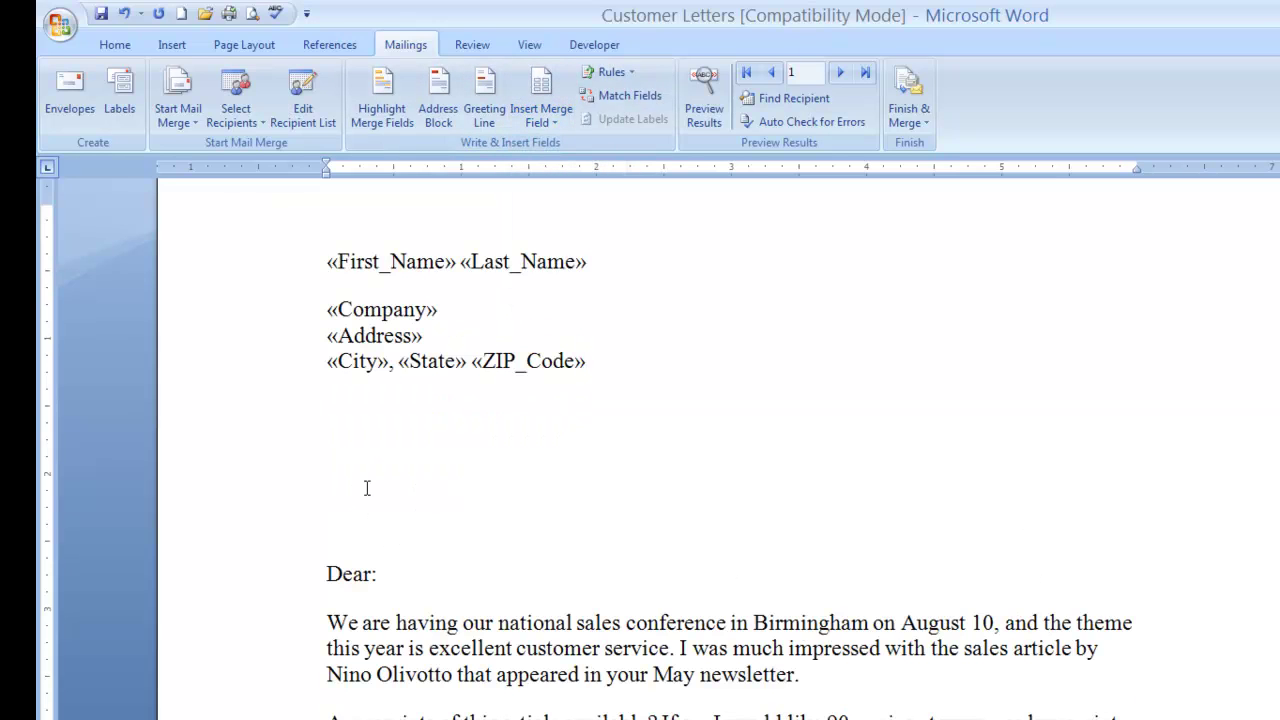
drag(283, 414, 286, 455)
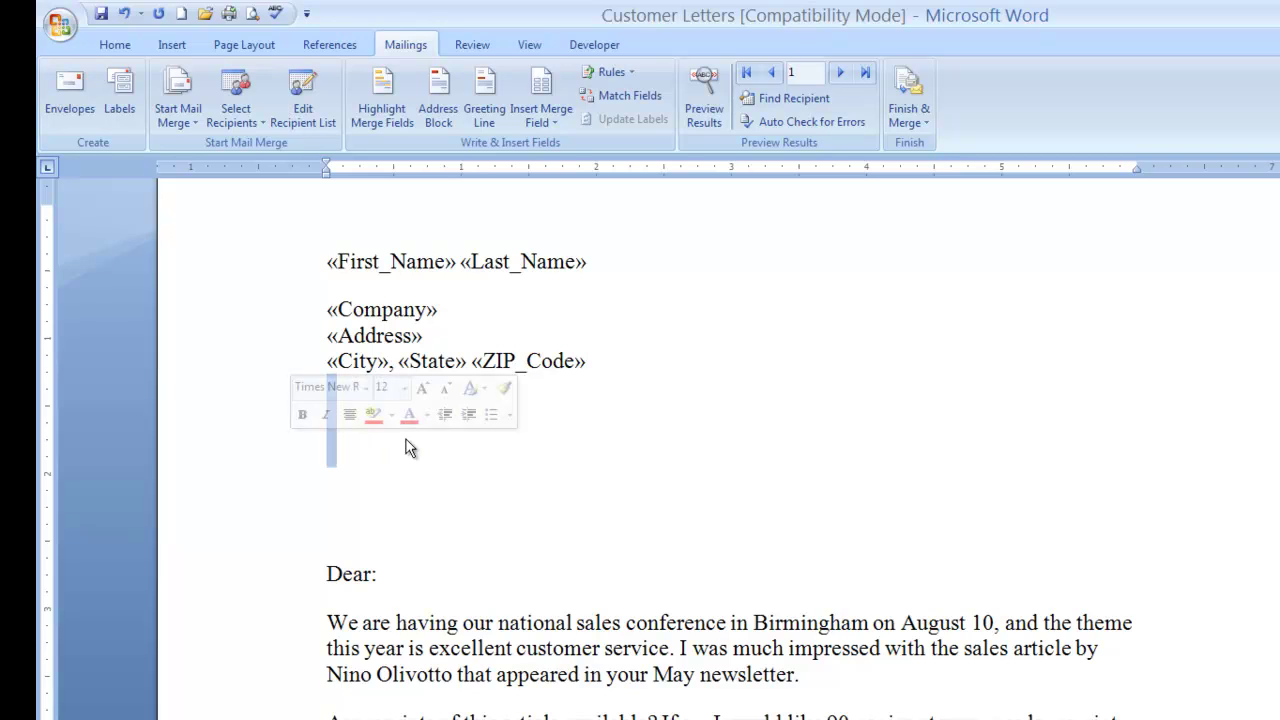
key(Delete)
key(Delete)
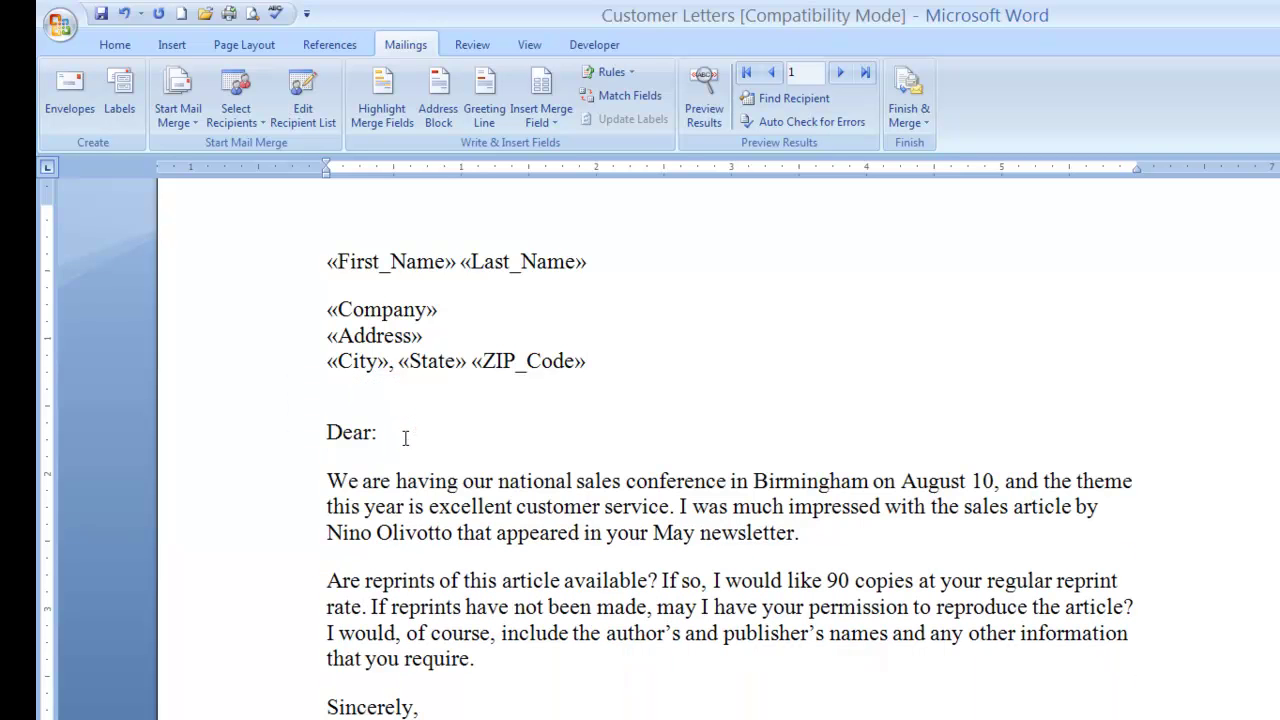
scroll(405, 437, up, 1)
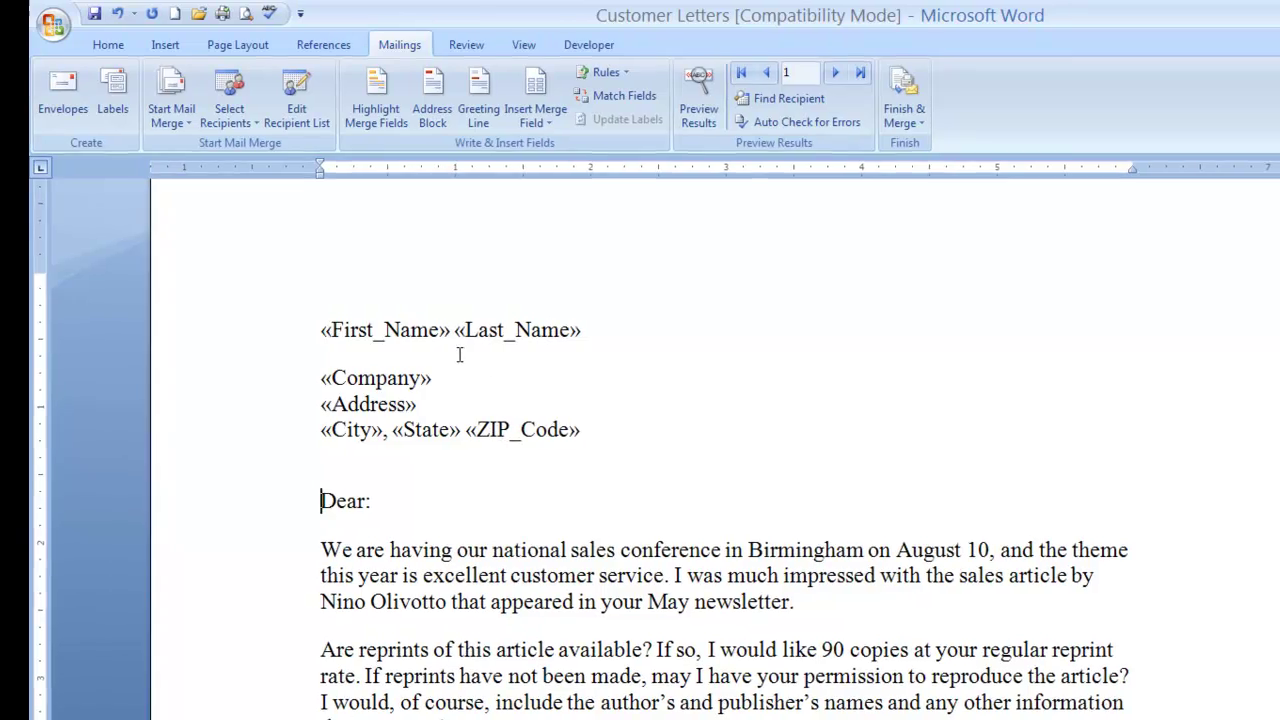
drag(292, 352, 283, 431)
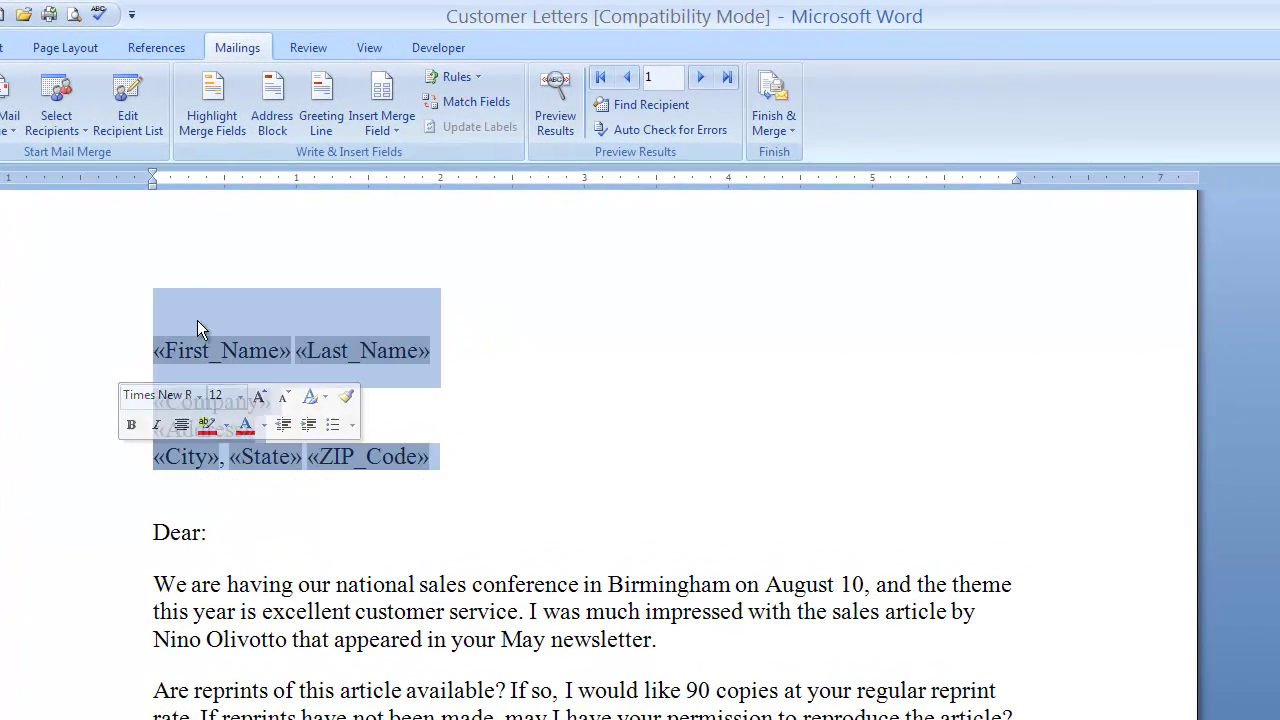
click(0, 47)
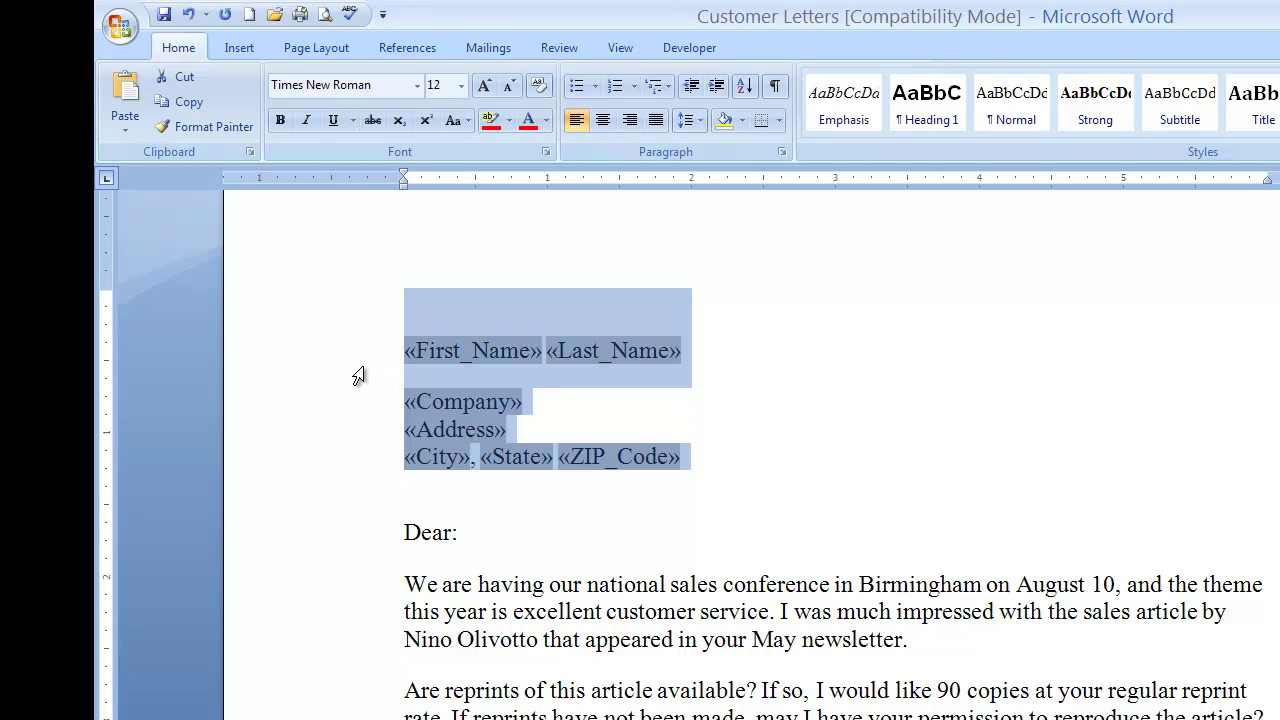
click(629, 500)
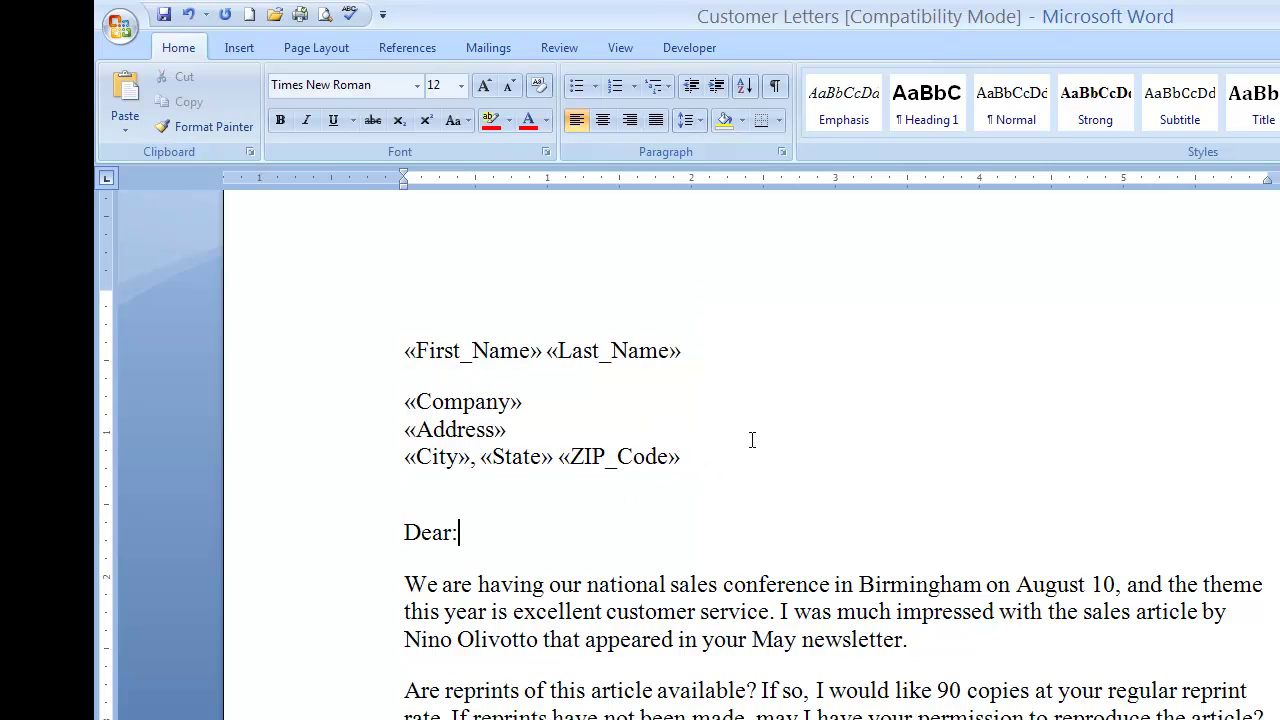
drag(309, 343, 312, 468)
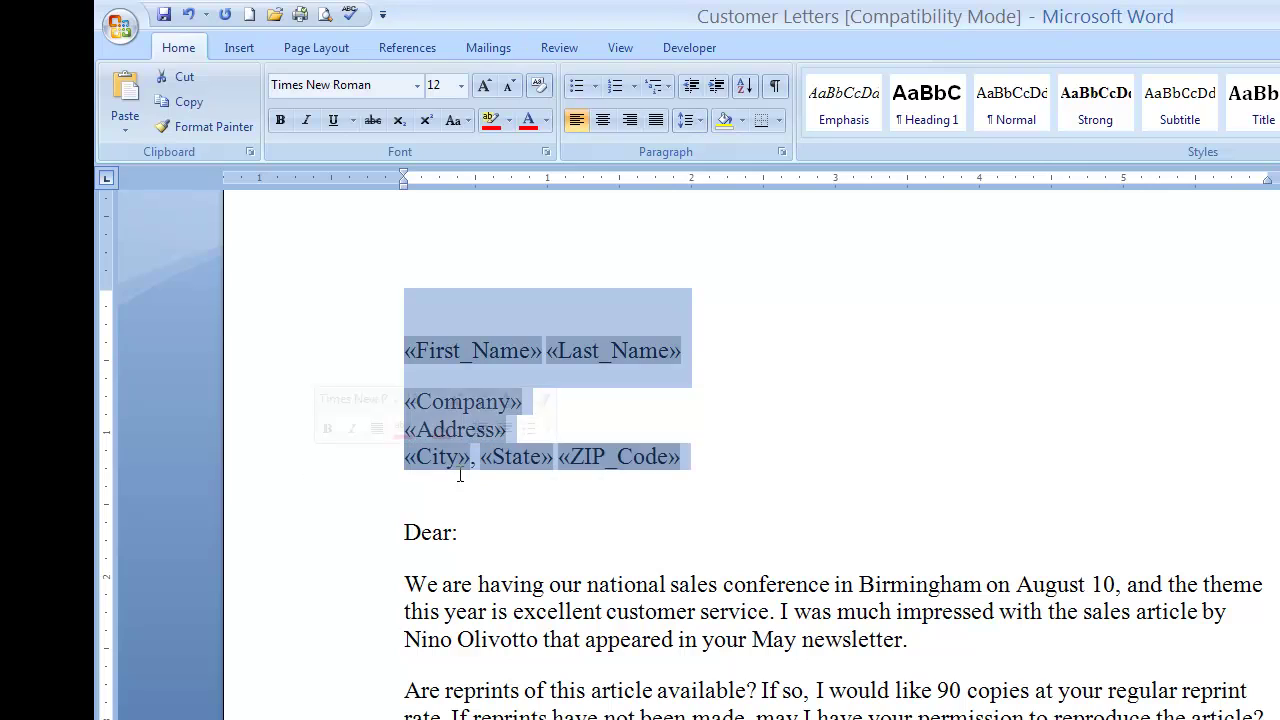
click(663, 517)
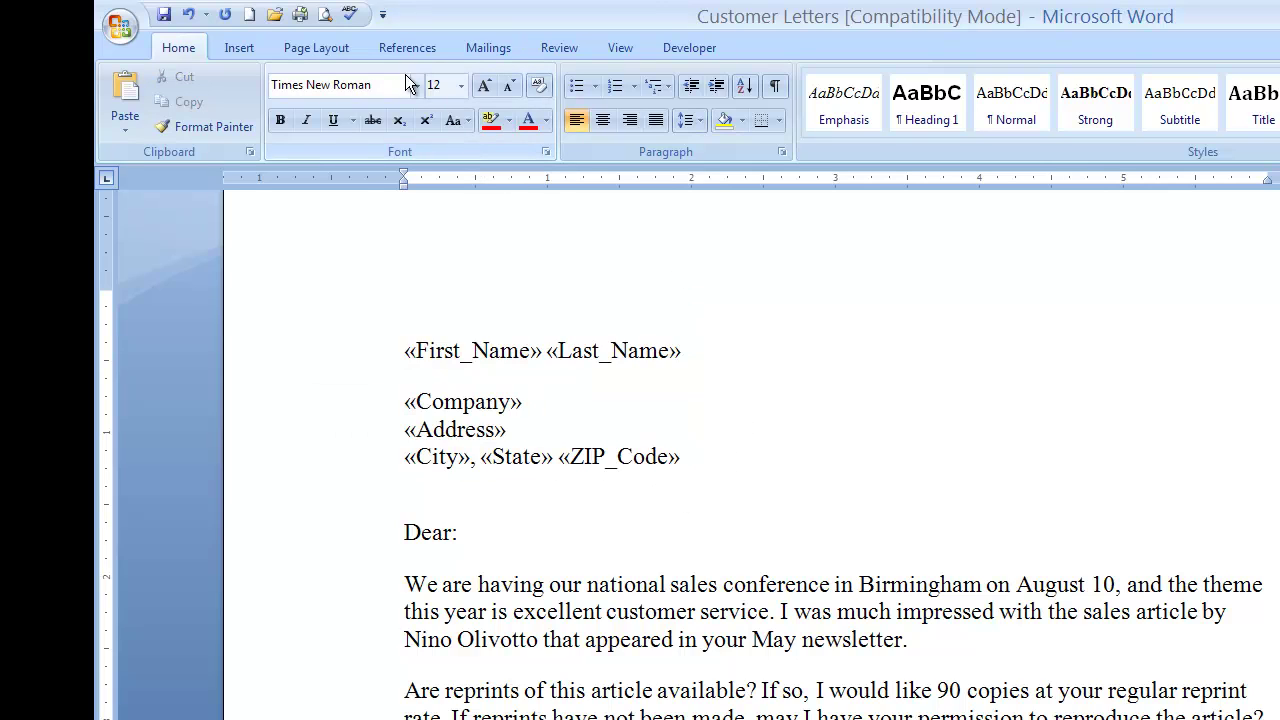
- Insert the First_Name merge field between "Dear" and the colon in the greeting line
click(497, 47)
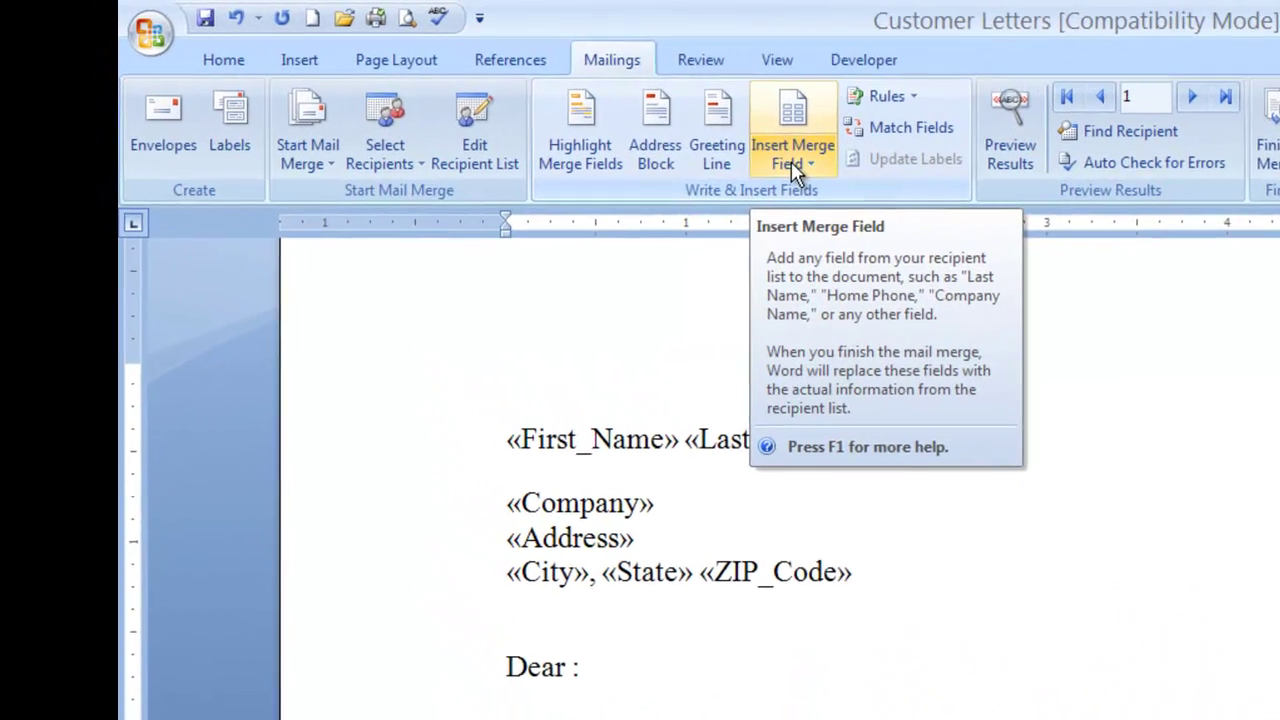
click(795, 165)
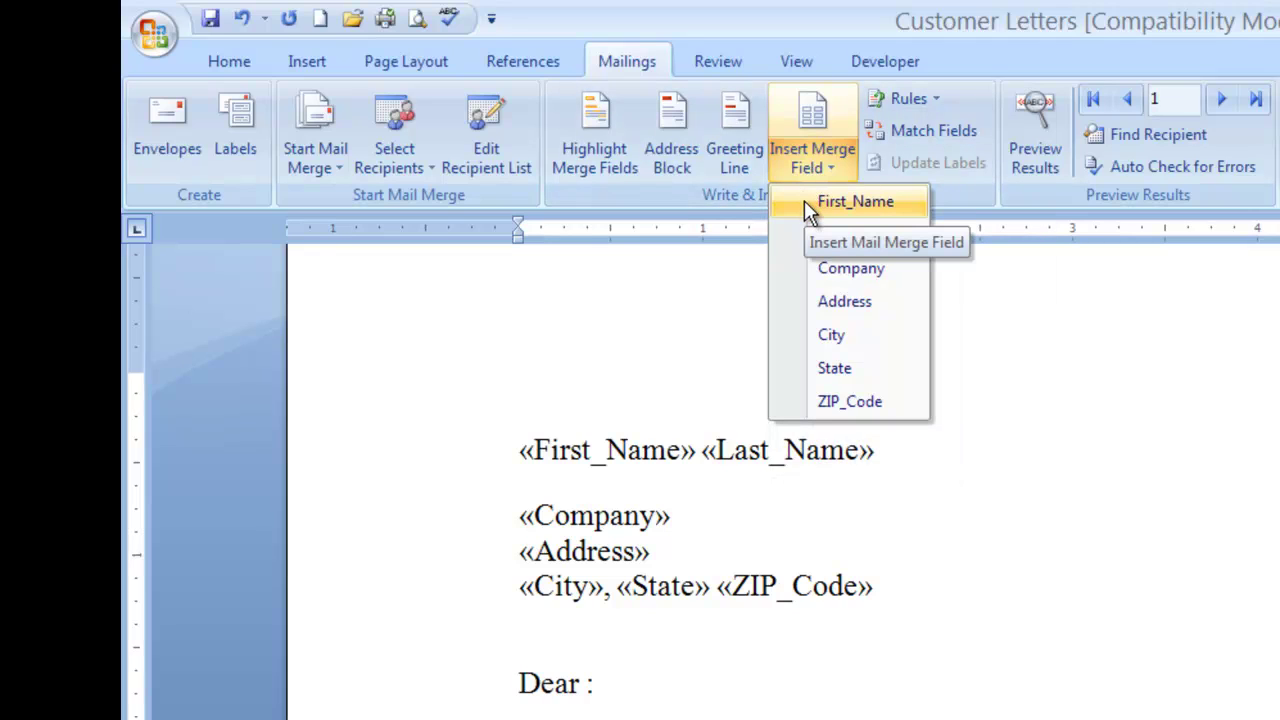
click(806, 203)
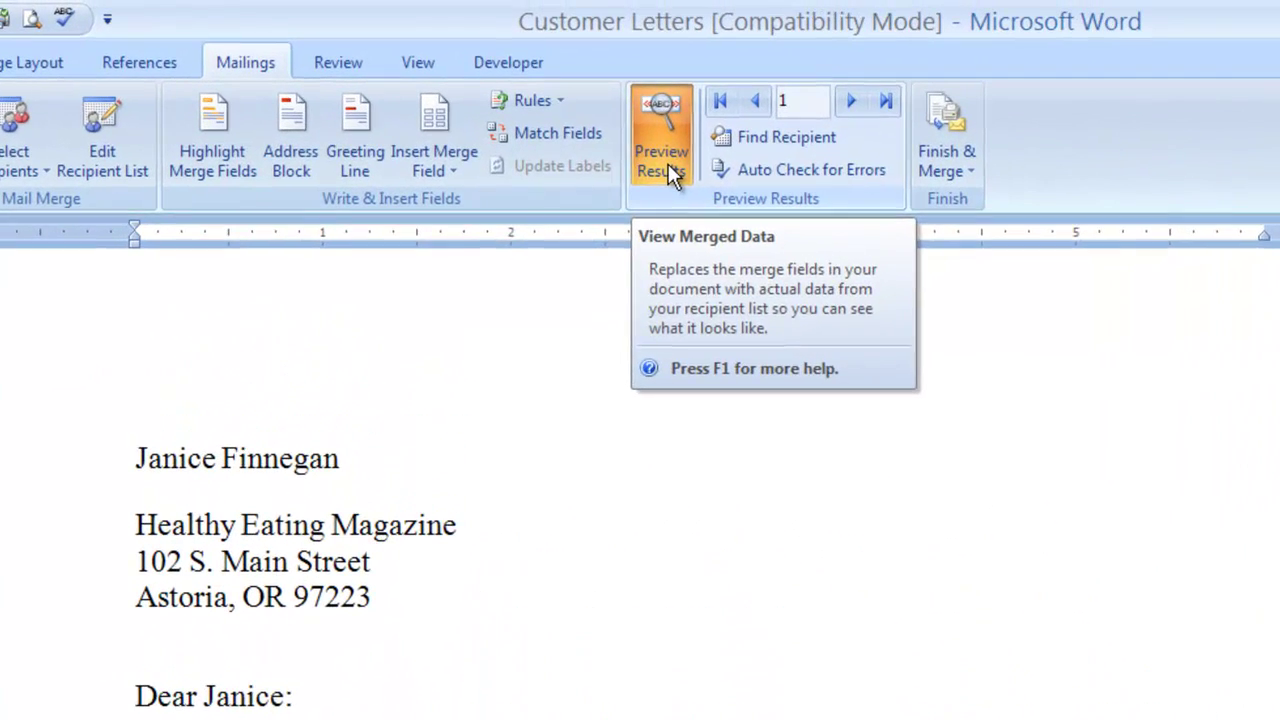
- Preview the merged letters forward and back across recipients 2 to 4, checking each address block and greeting
click(850, 102)
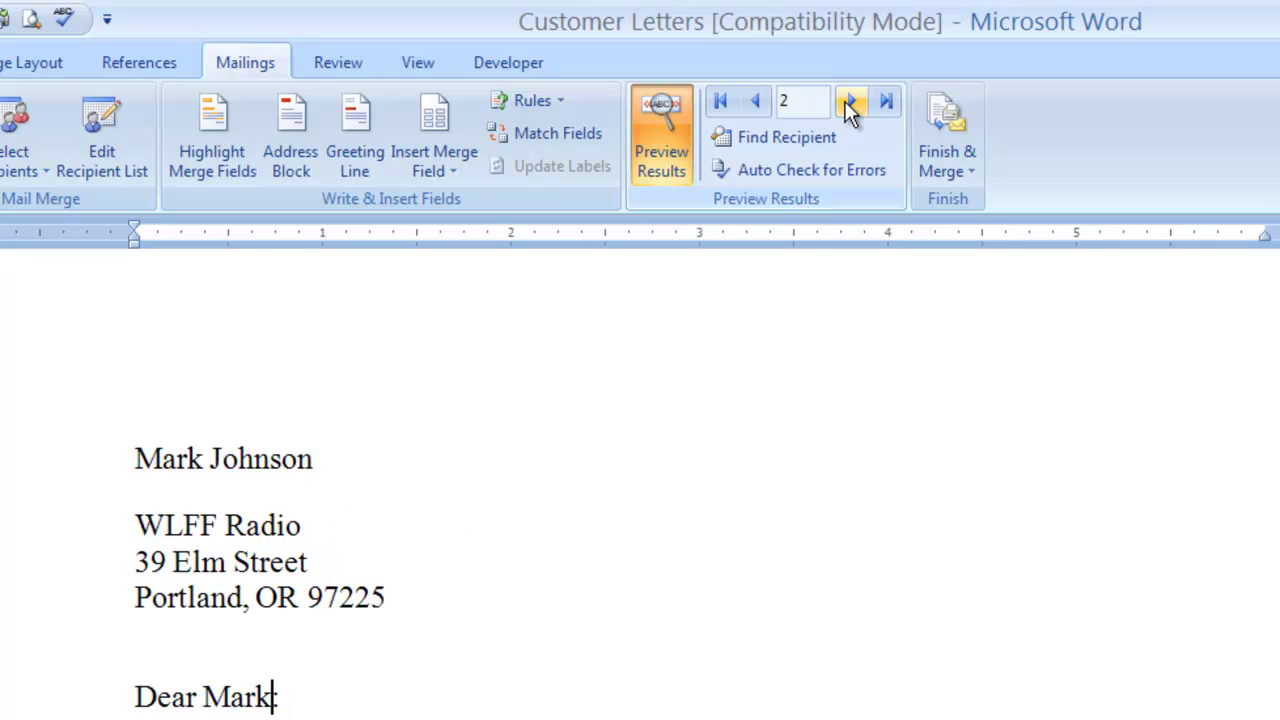
click(850, 102)
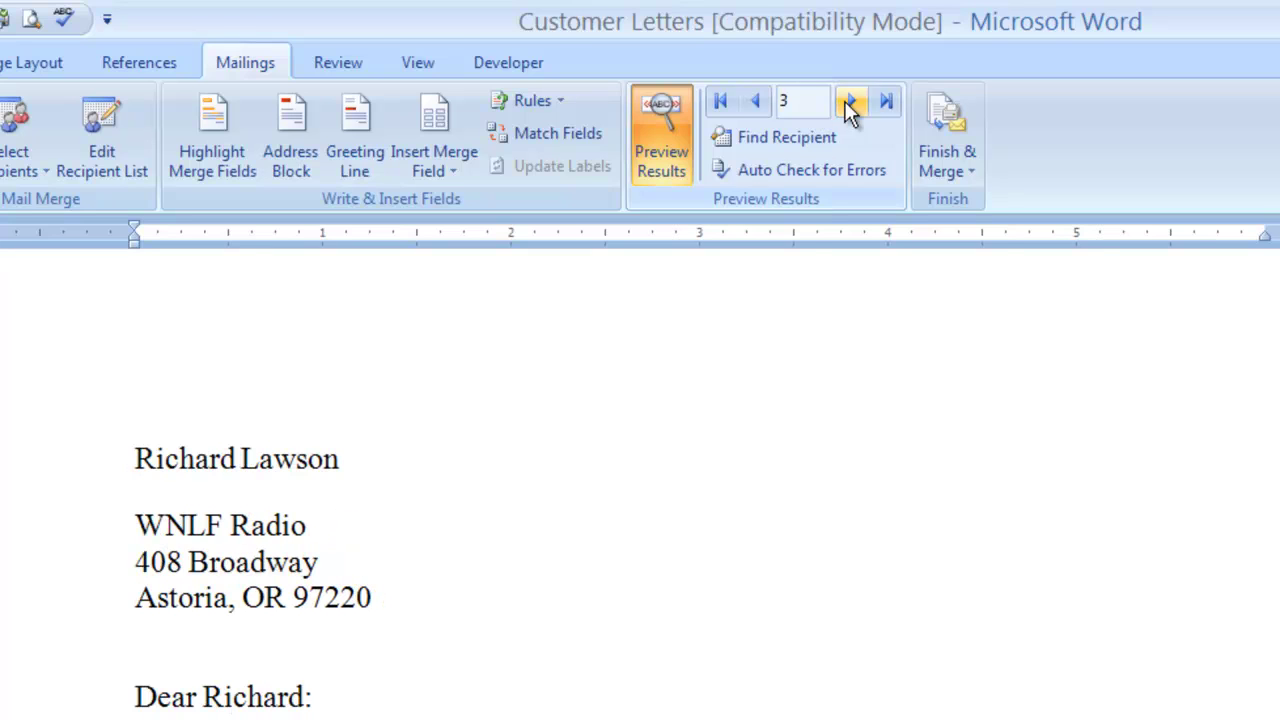
click(850, 104)
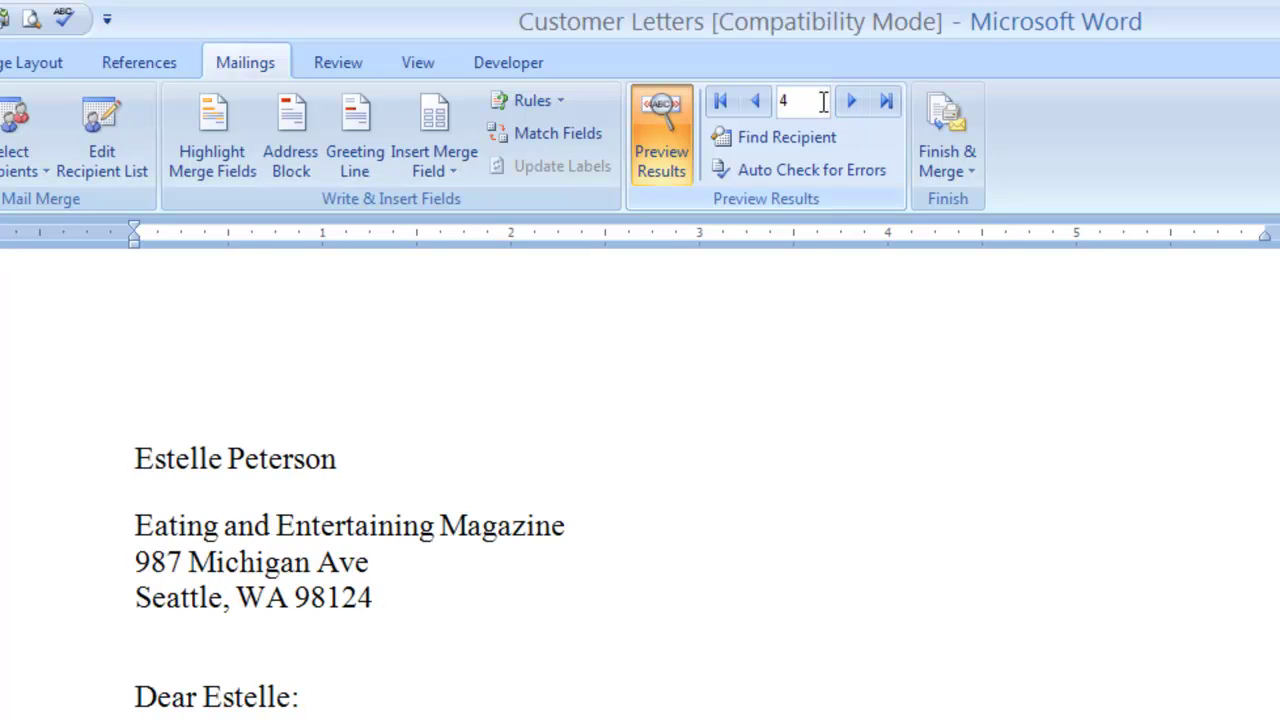
click(762, 102)
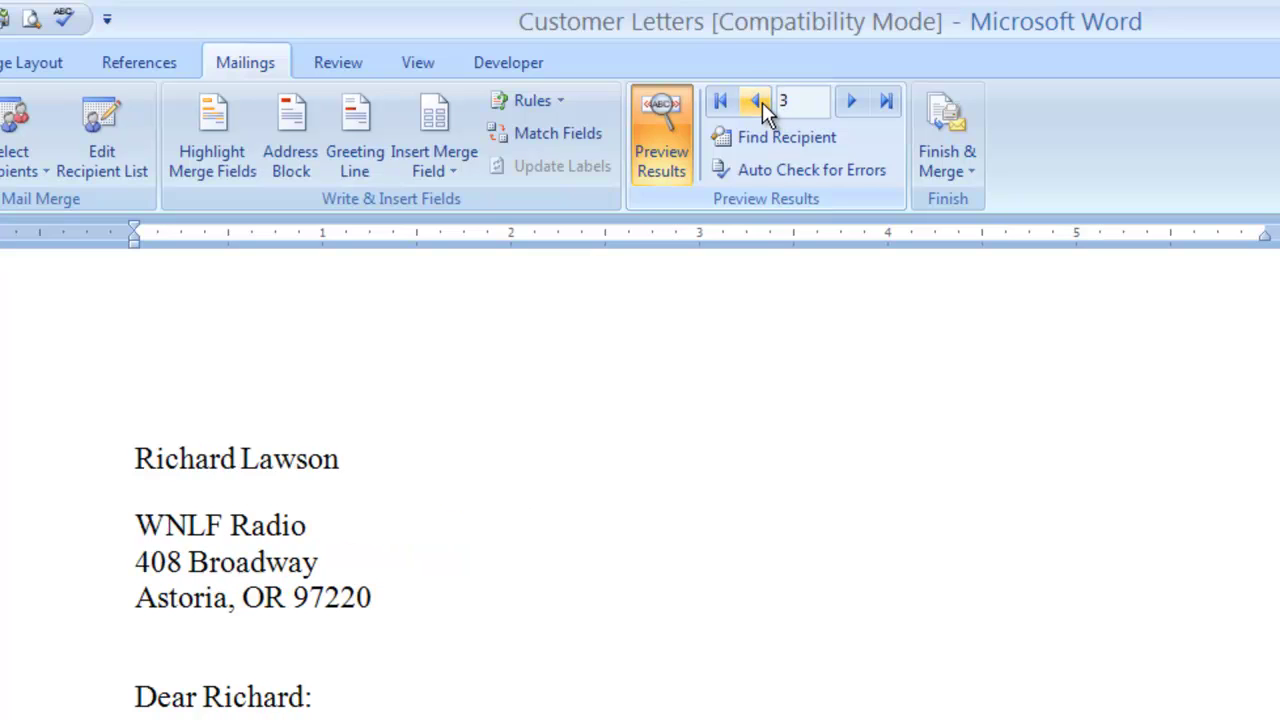
click(762, 102)
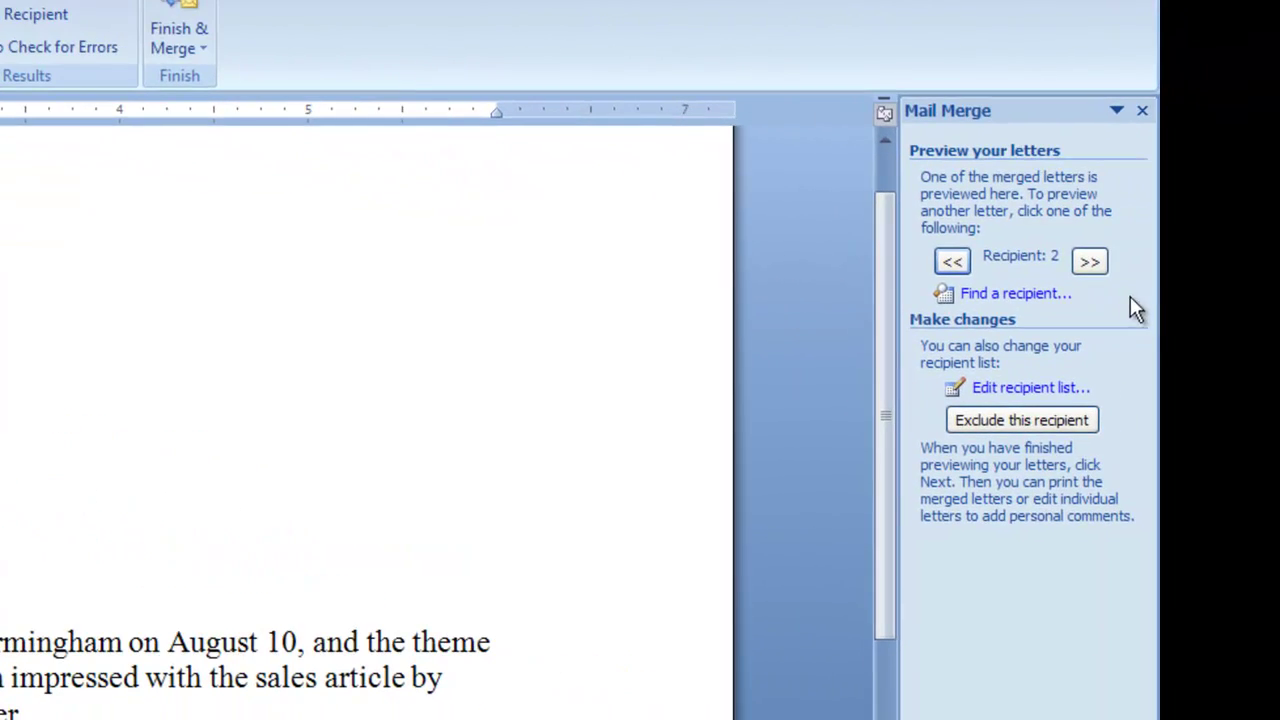
click(1093, 264)
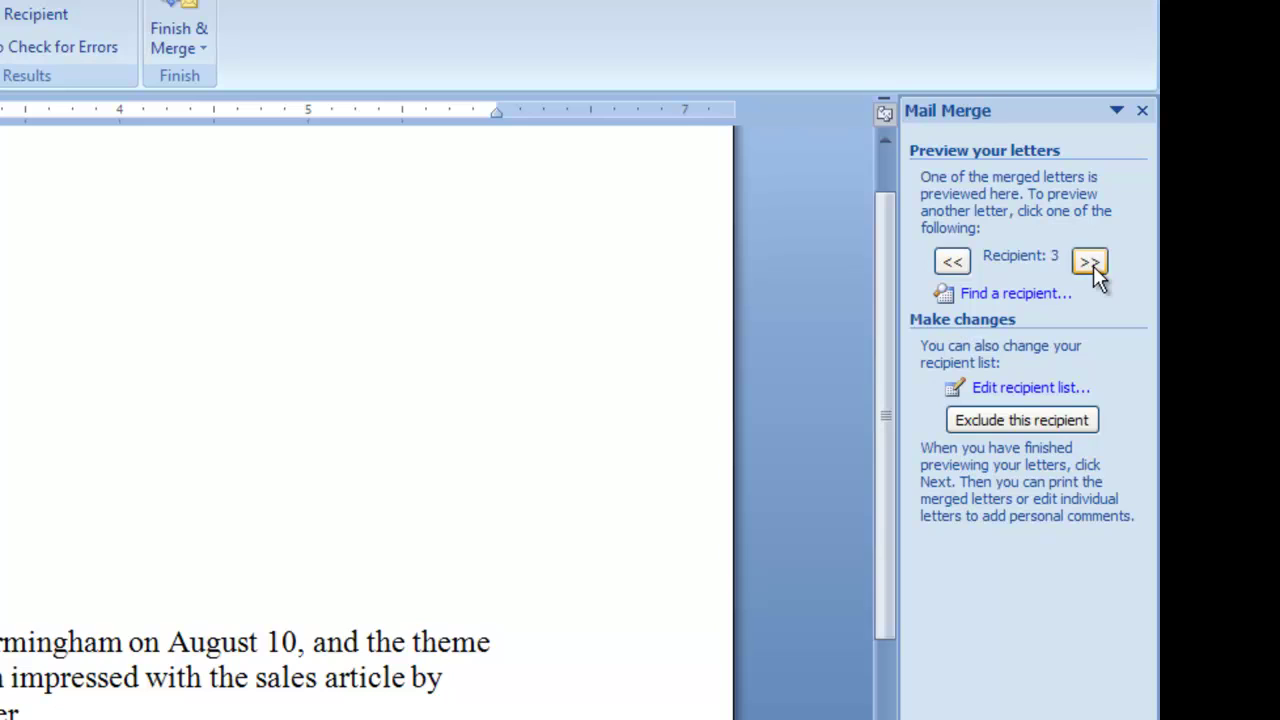
click(954, 262)
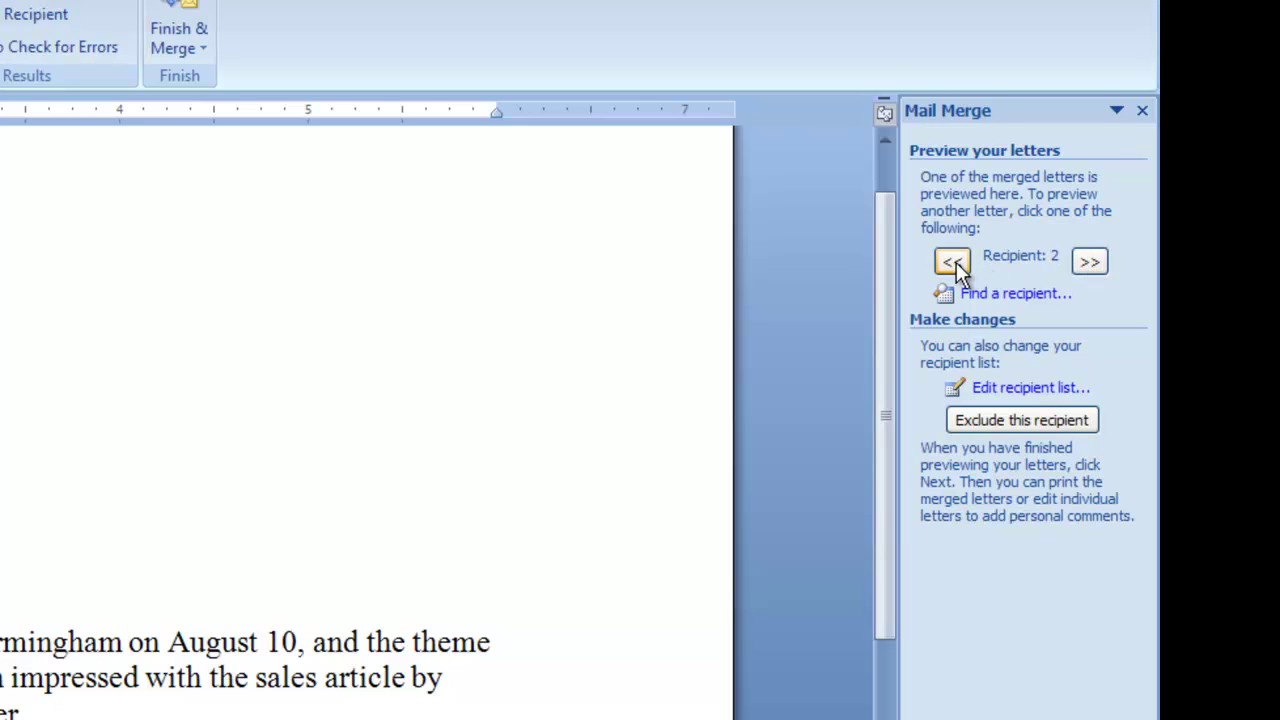
click(1089, 263)
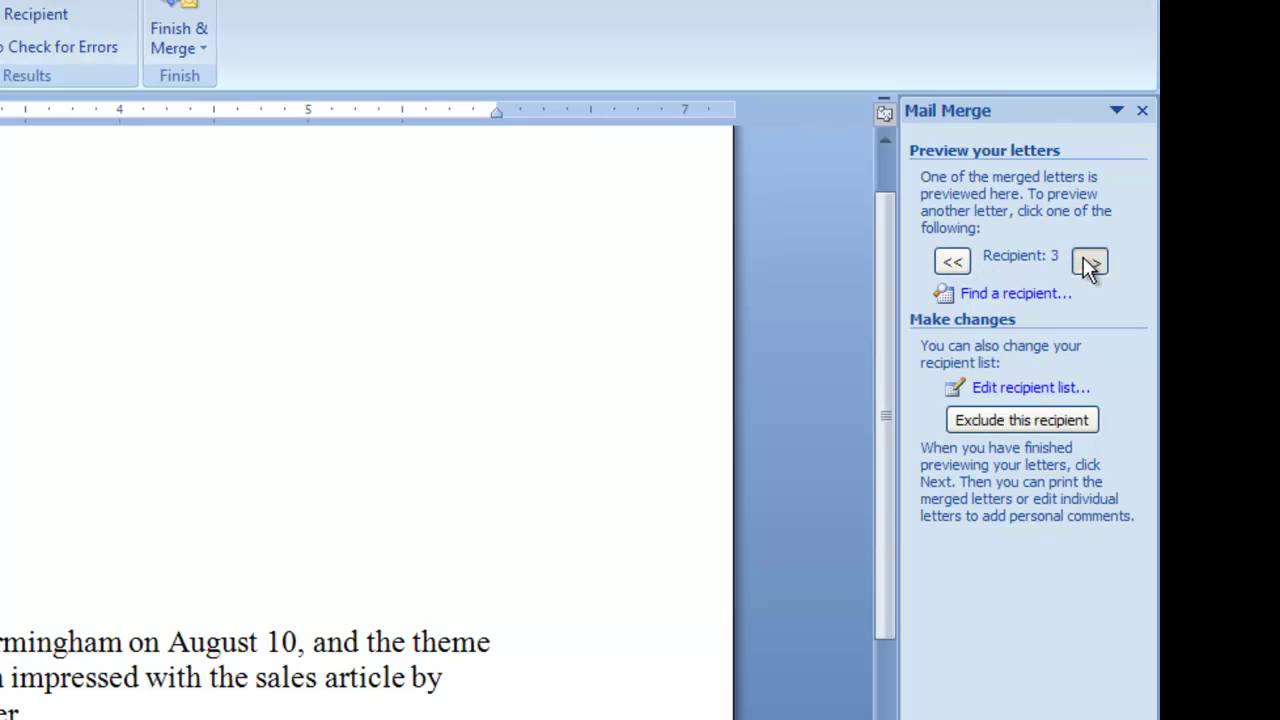
click(1089, 263)
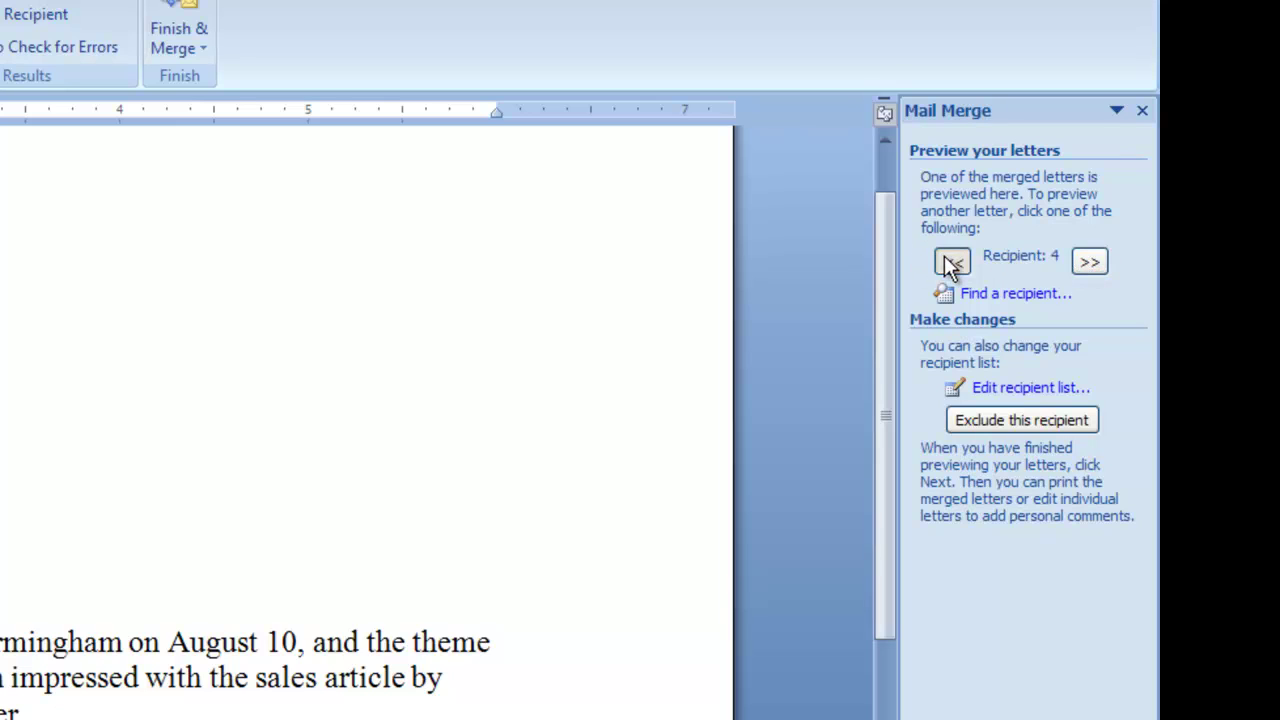
click(950, 262)
click(1094, 262)
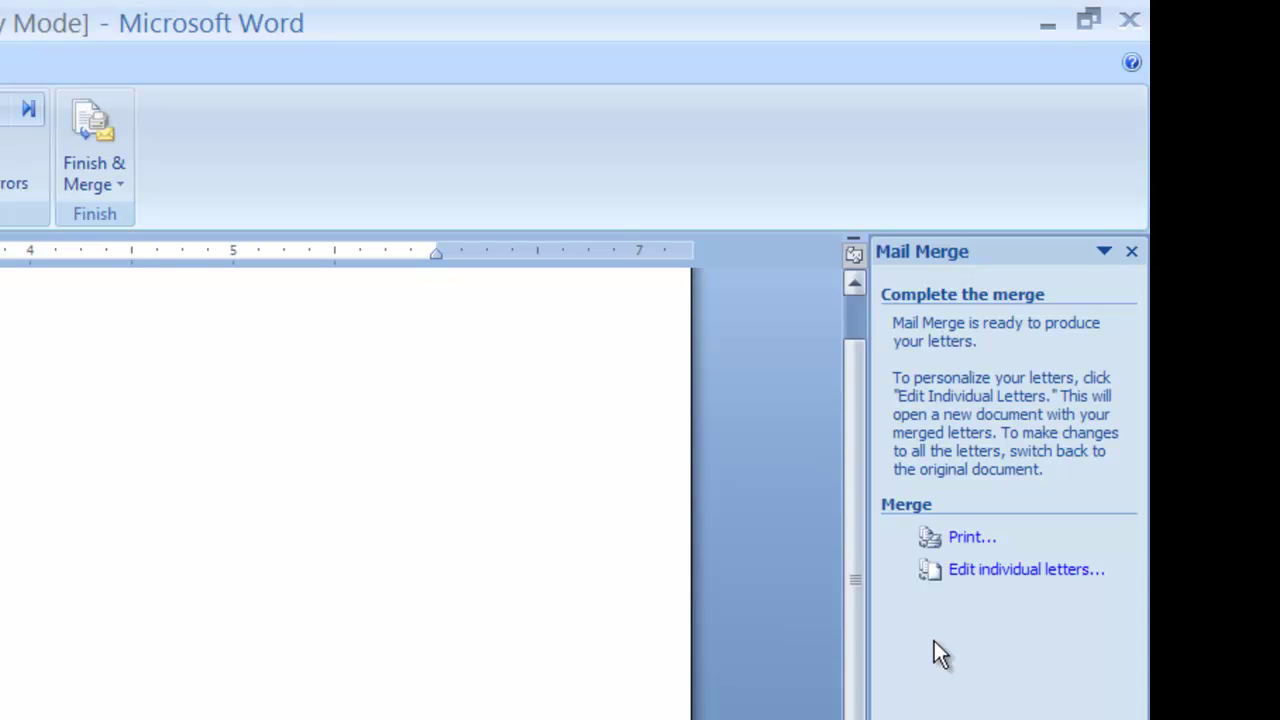
click(966, 538)
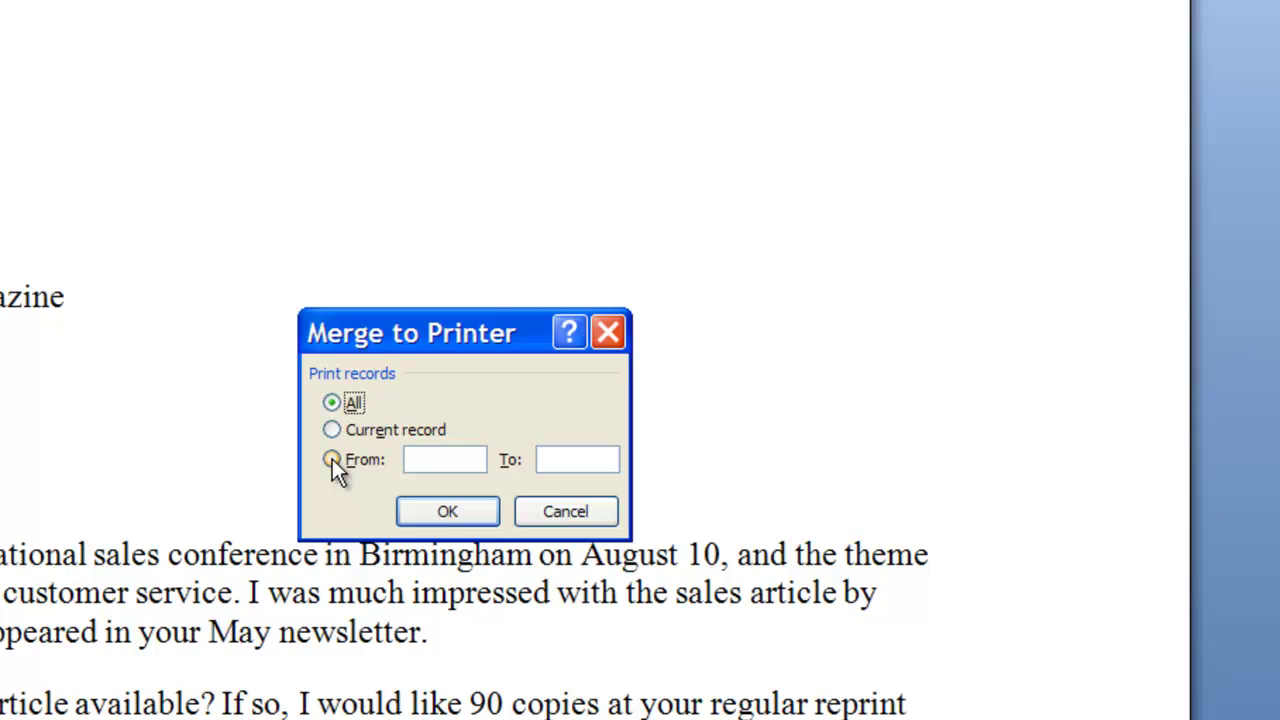
click(332, 459)
click(338, 401)
click(558, 514)
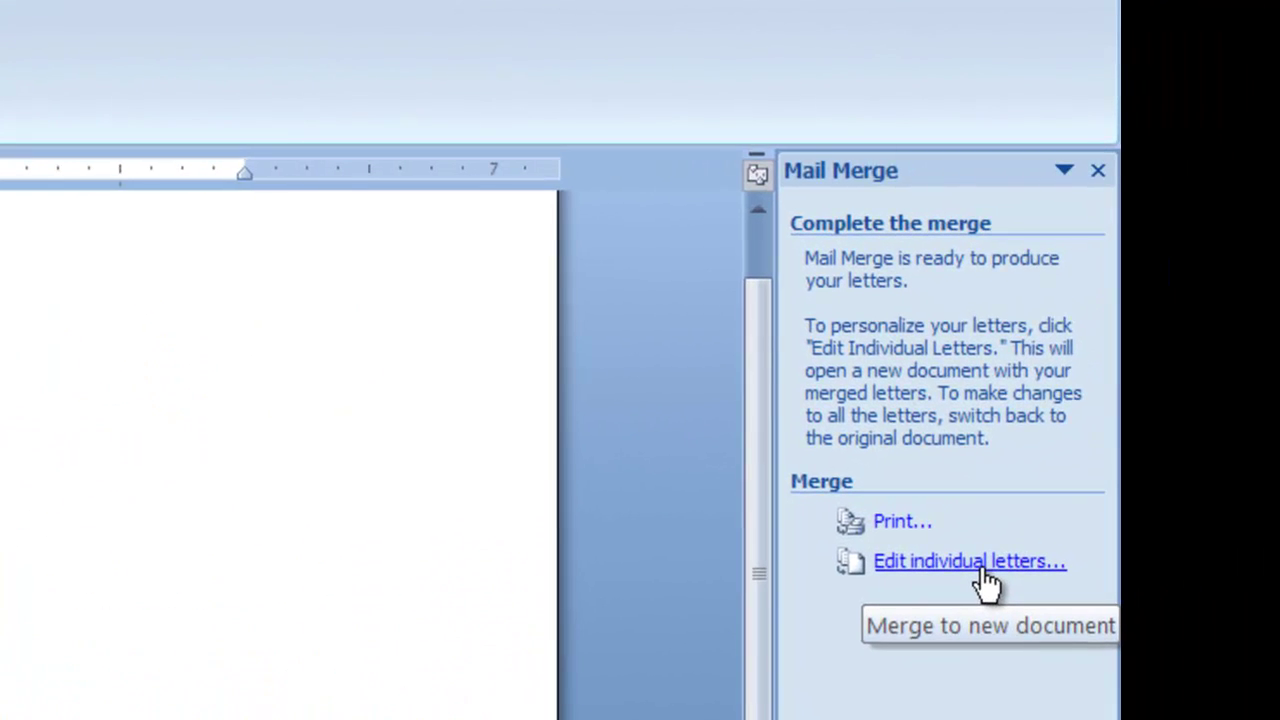
- Merge all records into a new document of individual letters
click(981, 566)
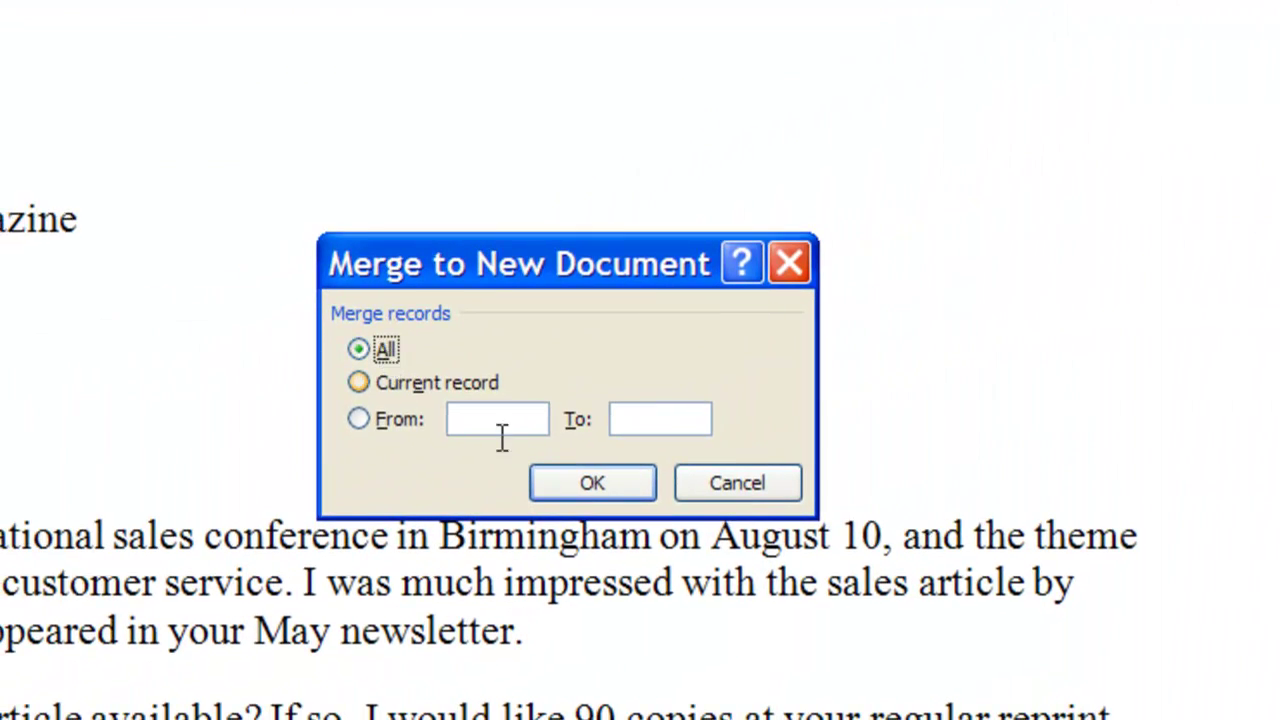
click(588, 485)
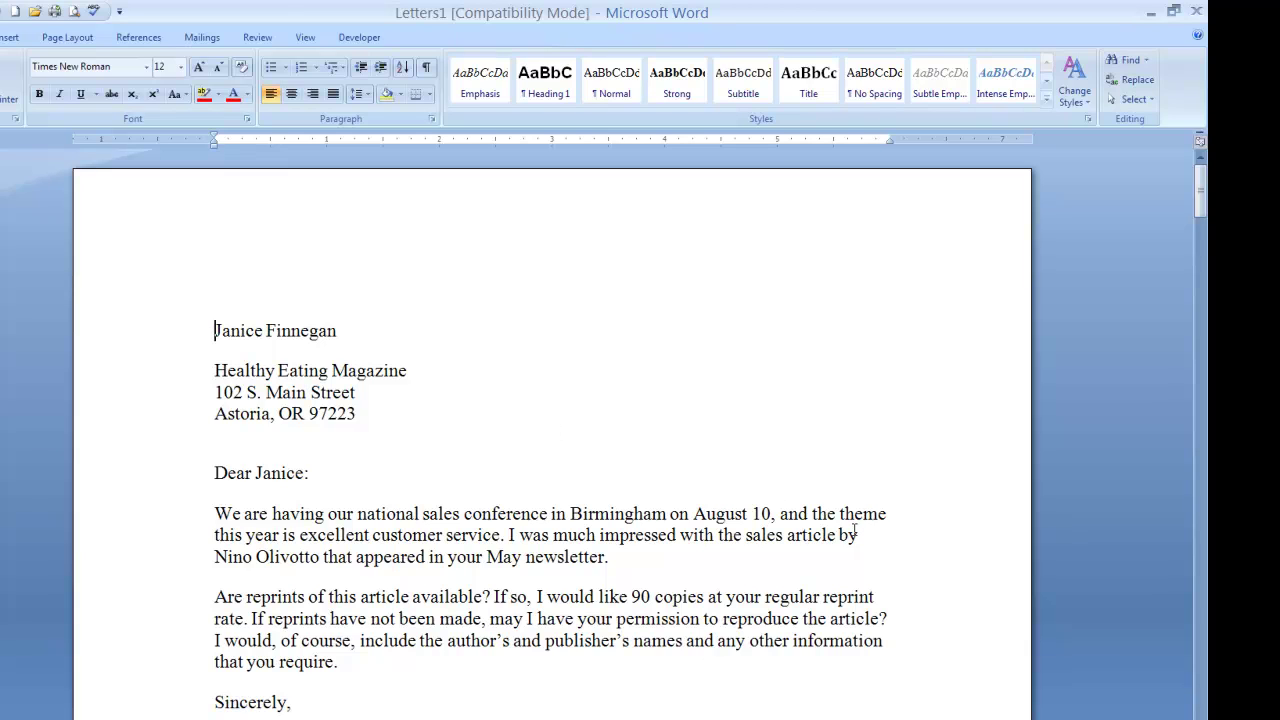
- Review the addresses and greetings of the individual letters throughout the merged document, then return to the first letter
scroll(796, 590, down, 15)
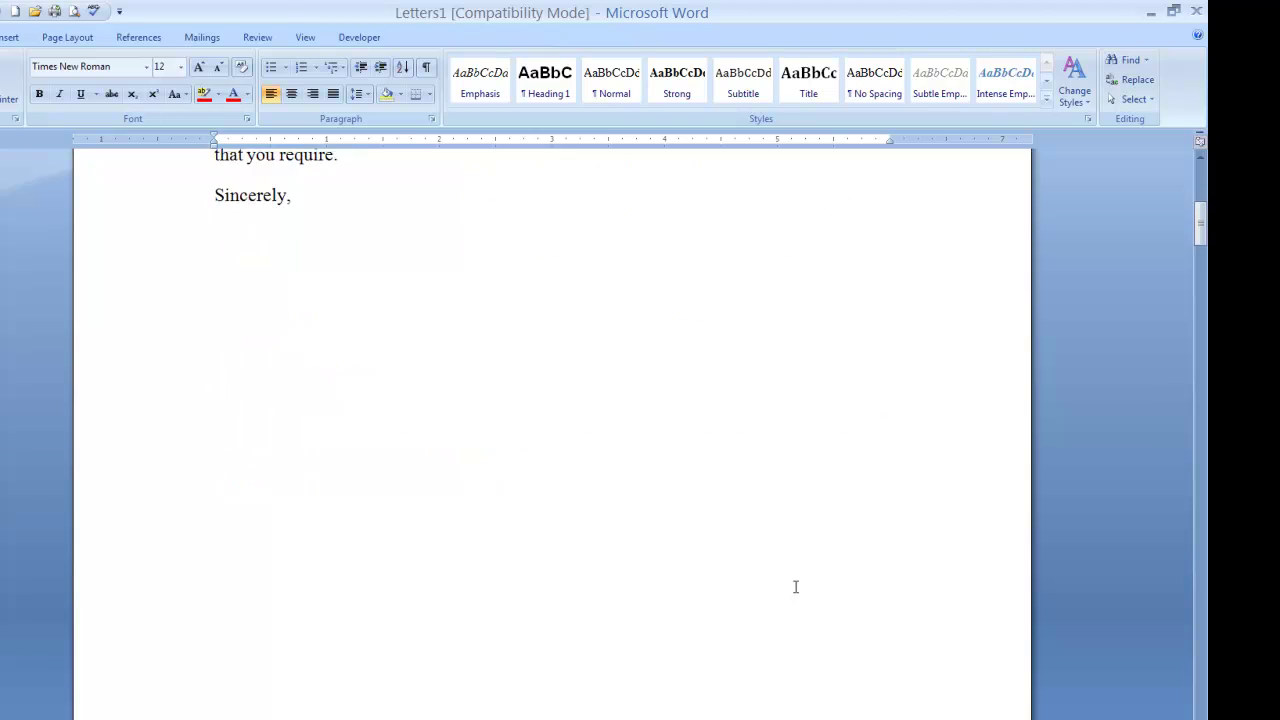
scroll(796, 587, down, 18)
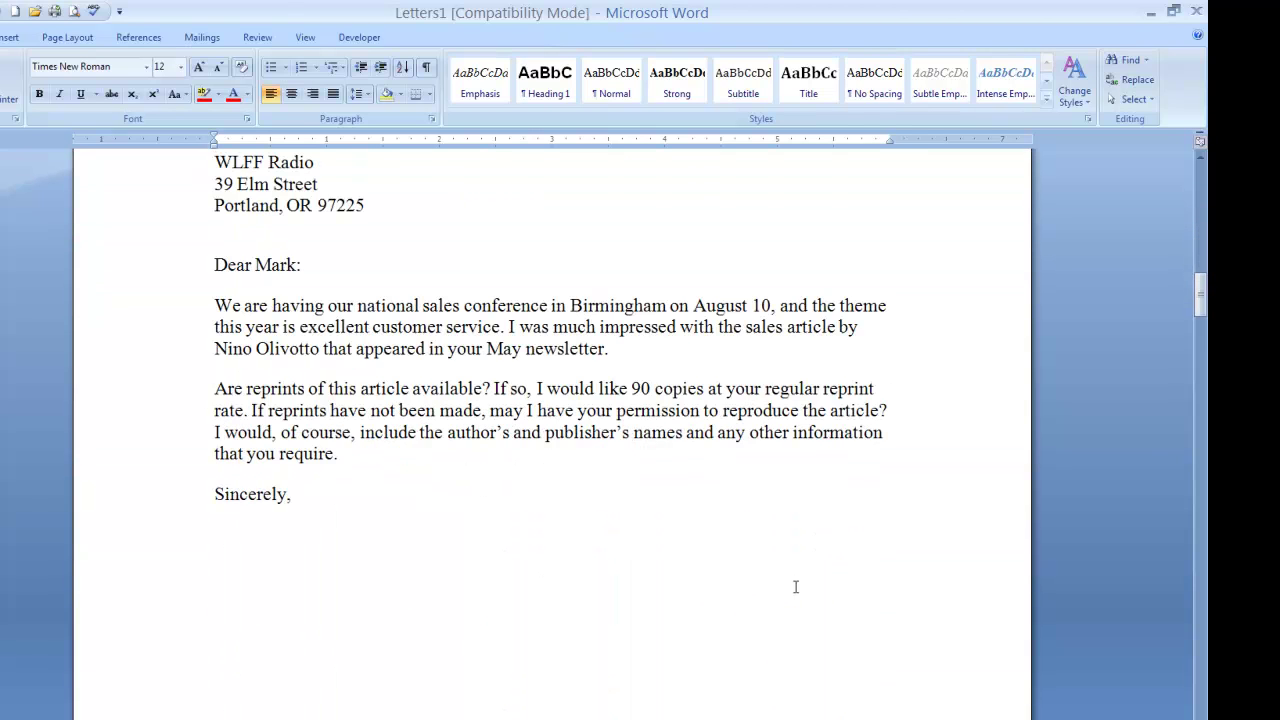
scroll(796, 587, up, 15)
scroll(796, 587, down, 7)
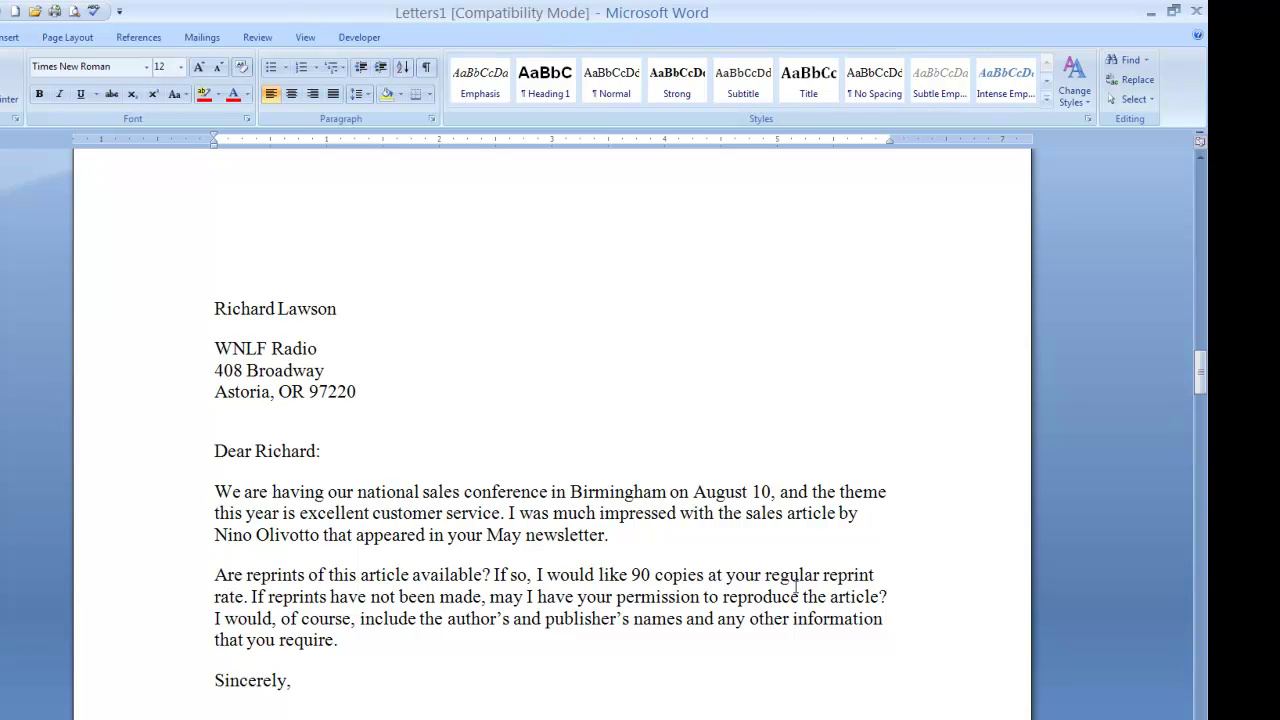
scroll(796, 588, down, 20)
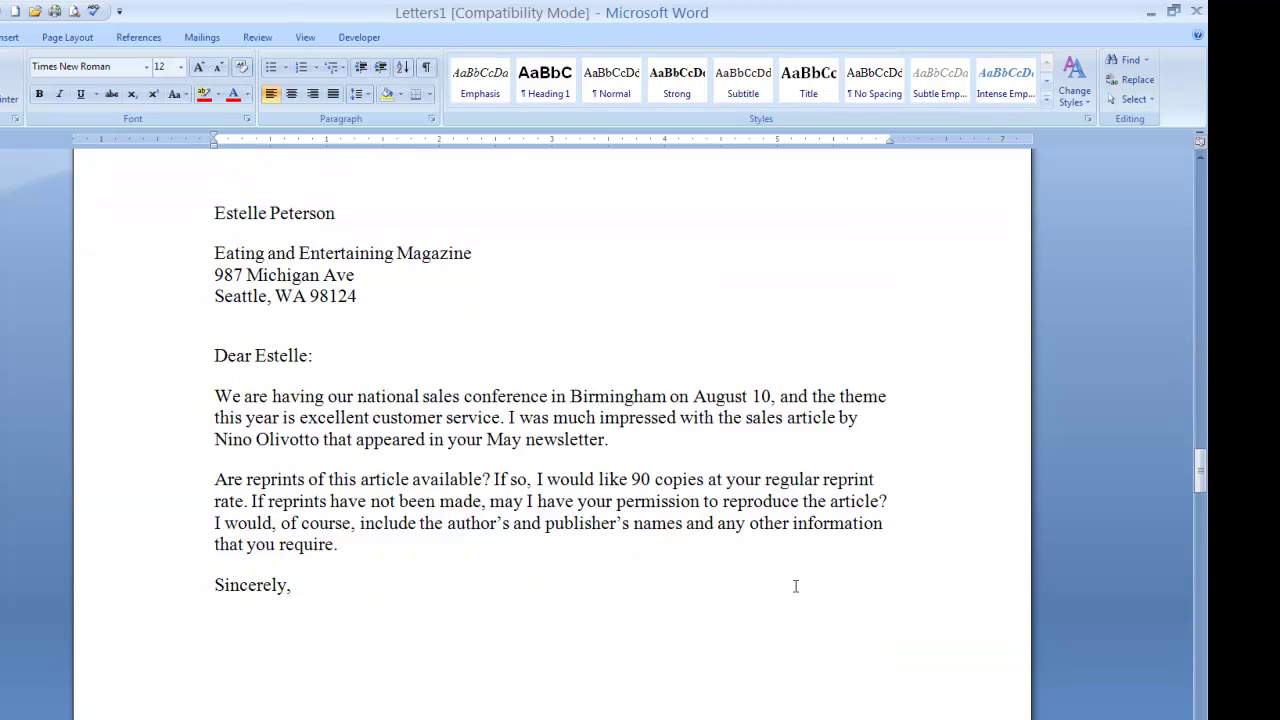
scroll(796, 586, down, 10)
drag(1202, 508, 1203, 185)
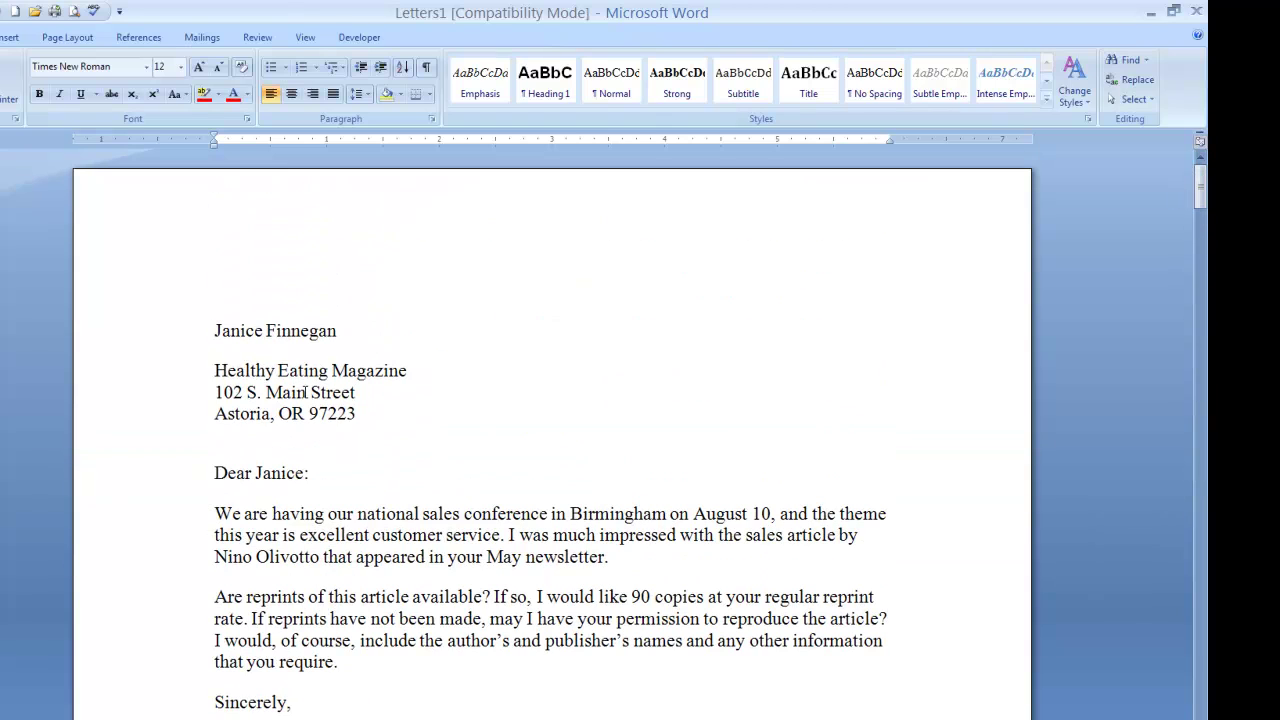